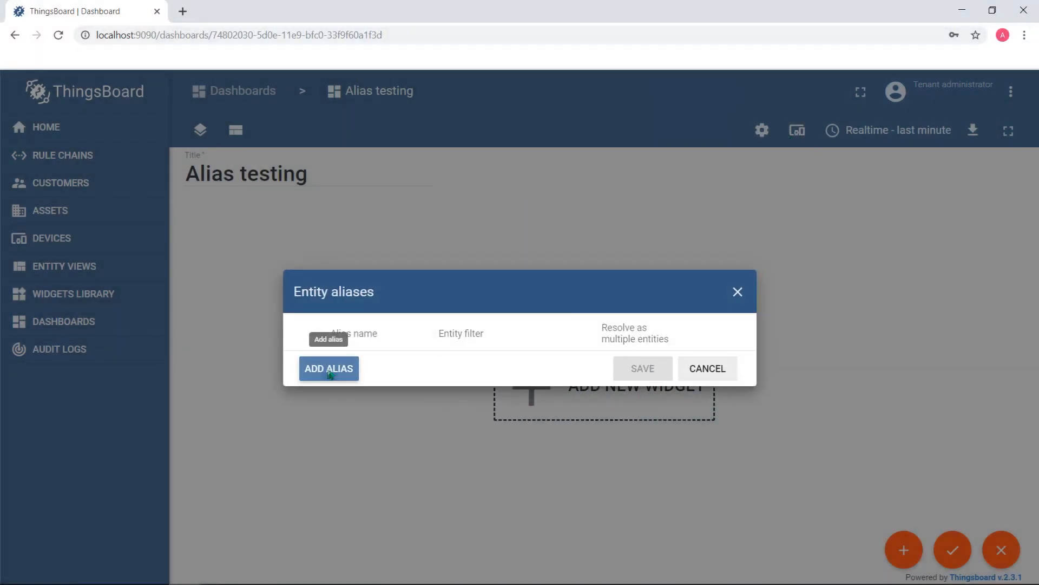
Start a new entity alias named "Single" with the filter type Single entity
{"action": "left_click", "coordinate": [330, 373]}
{"action": "left_click", "coordinate": [376, 298]}
{"action": "type", "text": "Single"}
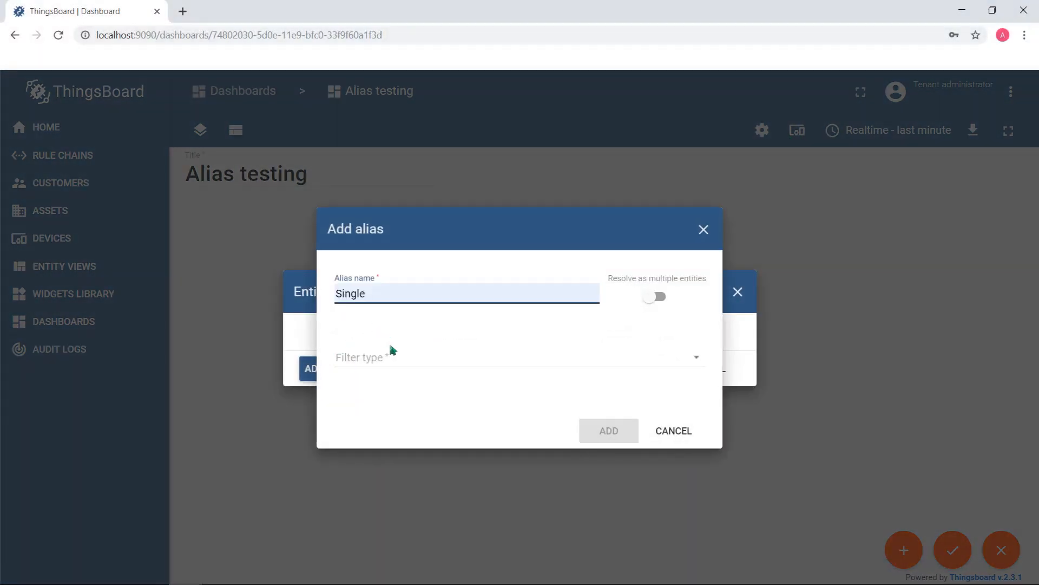
{"action": "left_click", "coordinate": [394, 360]}
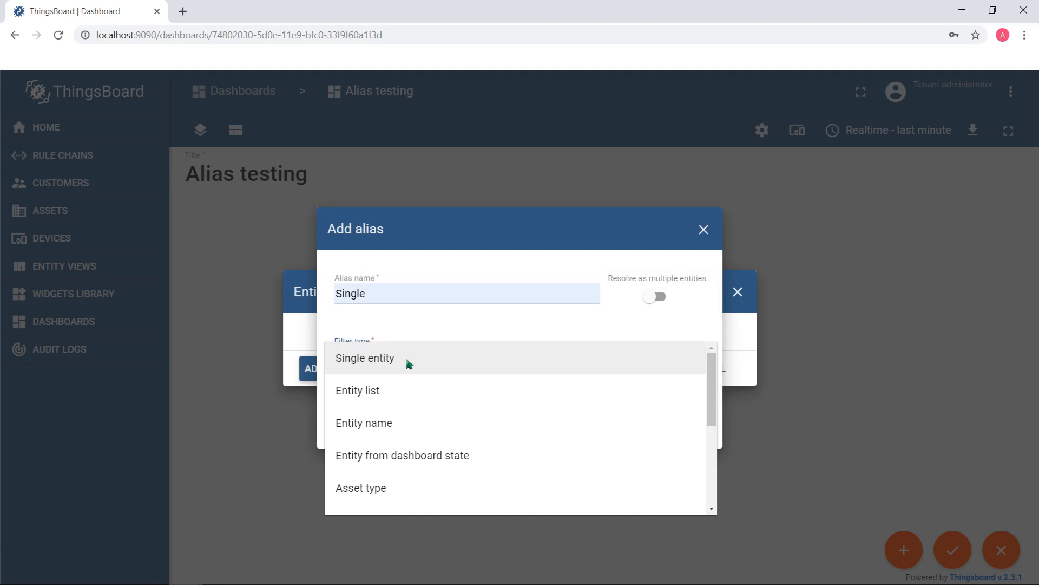
{"action": "left_click", "coordinate": [406, 359]}
Point the Single alias at the asset D2, add it and save the entity aliases
{"action": "left_click", "coordinate": [394, 384]}
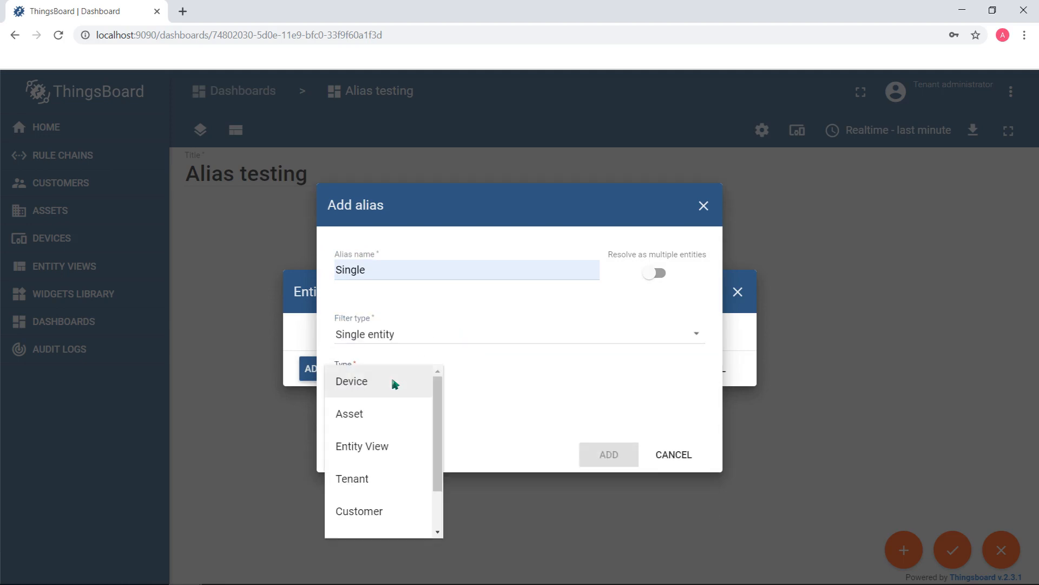
{"action": "left_click", "coordinate": [351, 415]}
{"action": "left_click", "coordinate": [459, 384]}
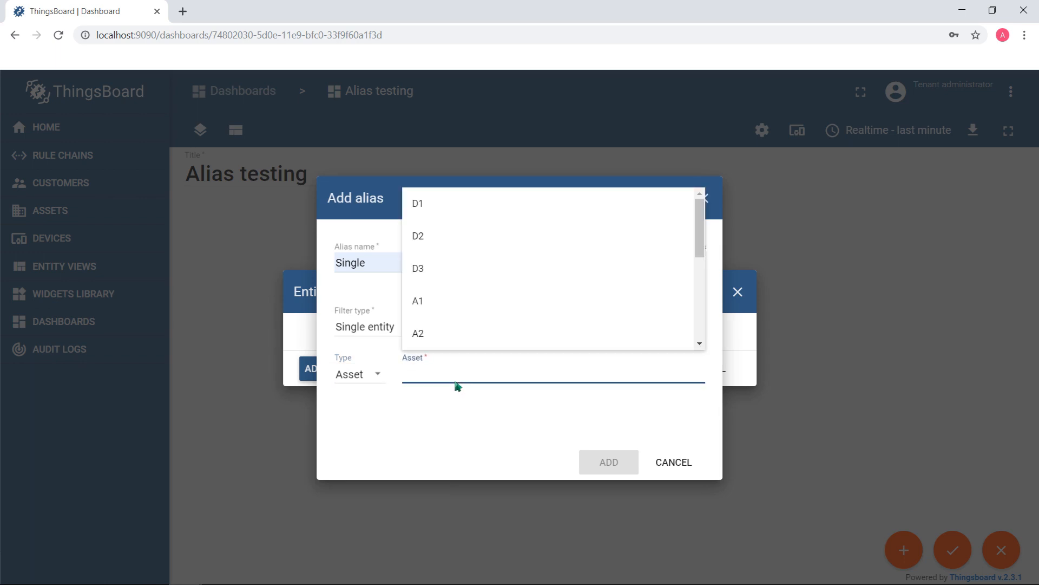
{"action": "left_click", "coordinate": [427, 235]}
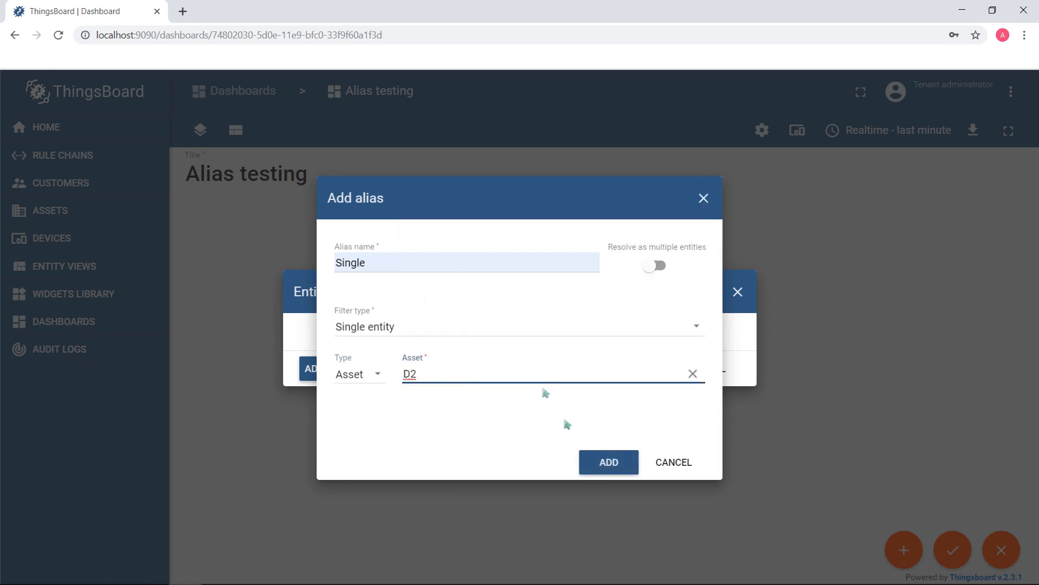
{"action": "left_click", "coordinate": [614, 471]}
{"action": "left_click", "coordinate": [631, 395]}
Add an Entities table widget to the dashboard with the Single alias as its entity datasource
{"action": "left_click", "coordinate": [631, 397]}
{"action": "left_click", "coordinate": [603, 376]}
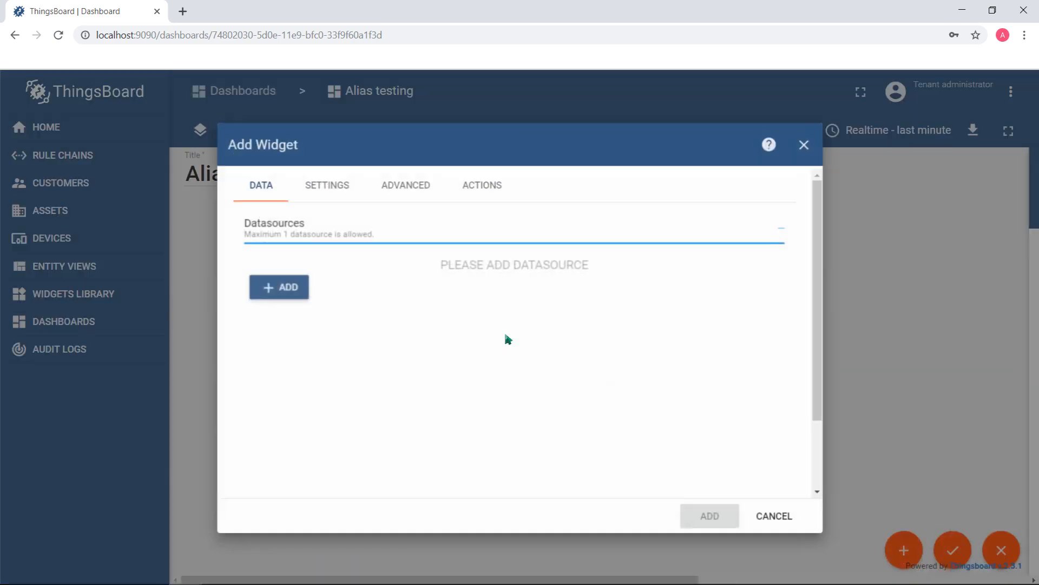
{"action": "left_click", "coordinate": [279, 287]}
{"action": "key", "text": "Down"}
{"action": "key", "text": "Return"}
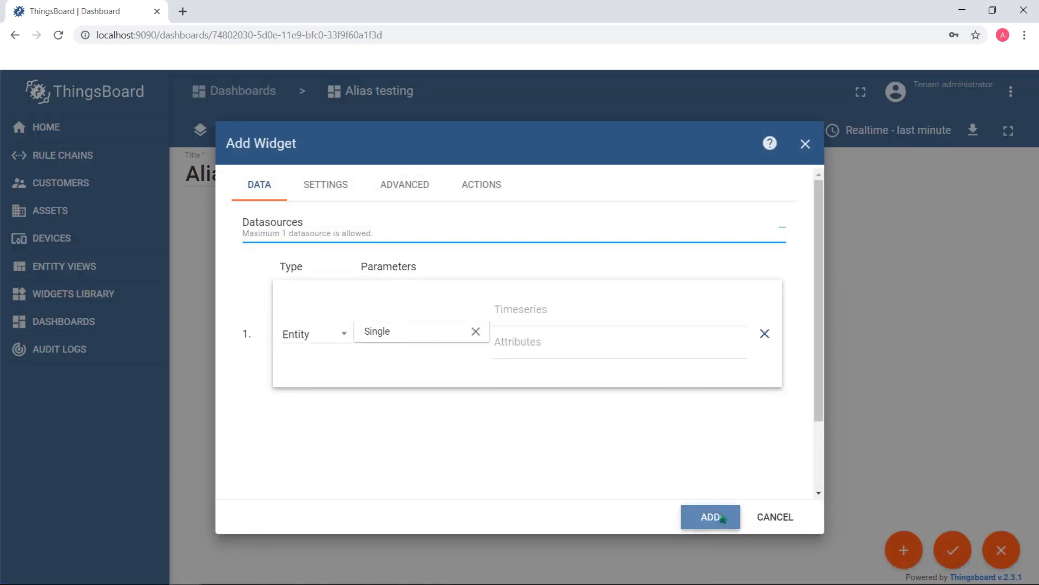
{"action": "left_click", "coordinate": [711, 517]}
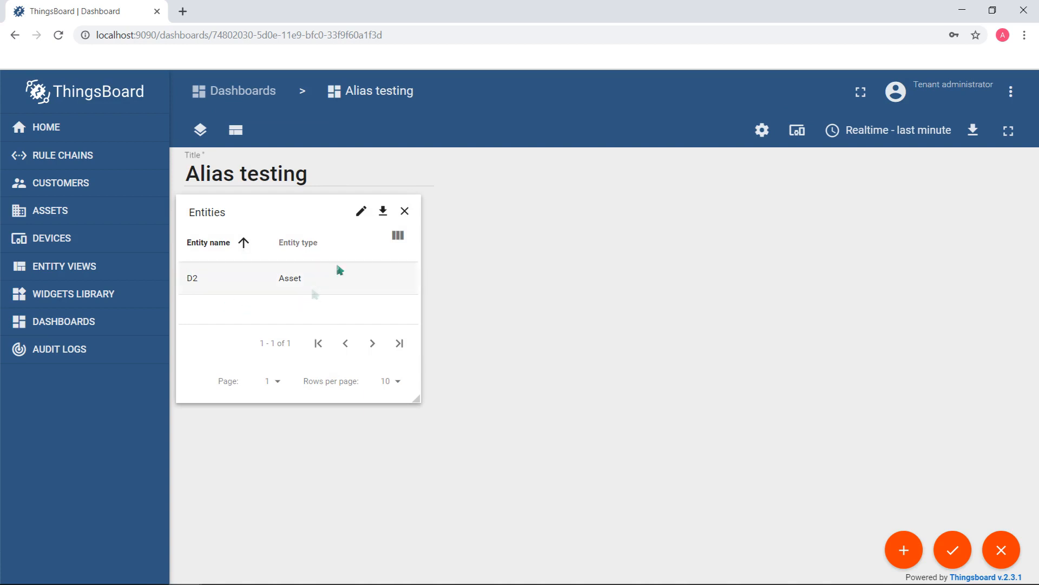
Delete the Entities table widget from the dashboard
{"action": "left_click", "coordinate": [409, 214]}
{"action": "left_click", "coordinate": [701, 373]}
Add an Entities hierarchy widget from the Cards bundle with the Single alias as its datasource, and enlarge it on the dashboard
{"action": "left_click", "coordinate": [910, 550]}
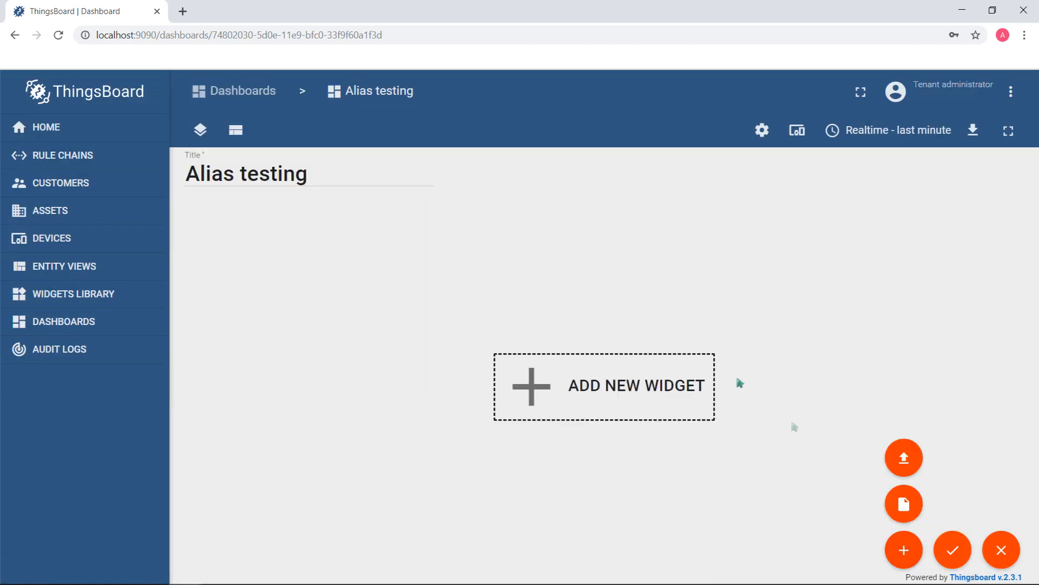
{"action": "left_click", "coordinate": [904, 505]}
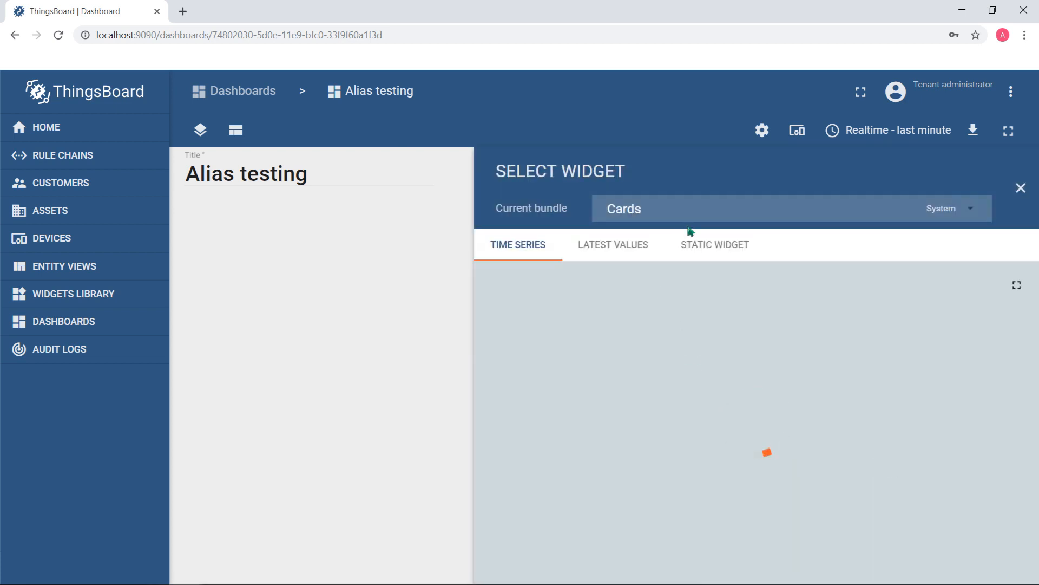
{"action": "left_click", "coordinate": [636, 247]}
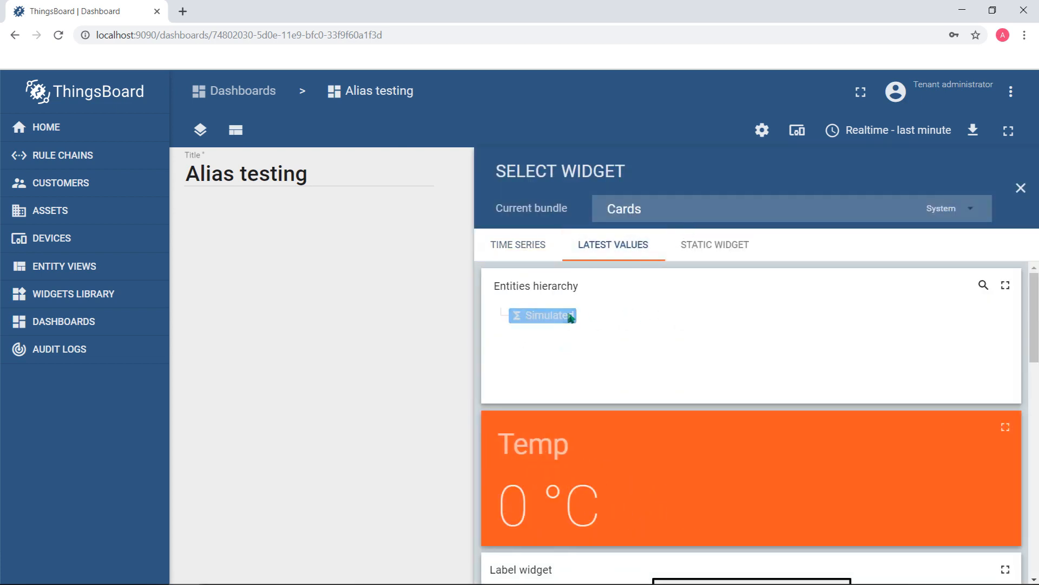
{"action": "left_click", "coordinate": [574, 317]}
{"action": "left_click", "coordinate": [278, 274]}
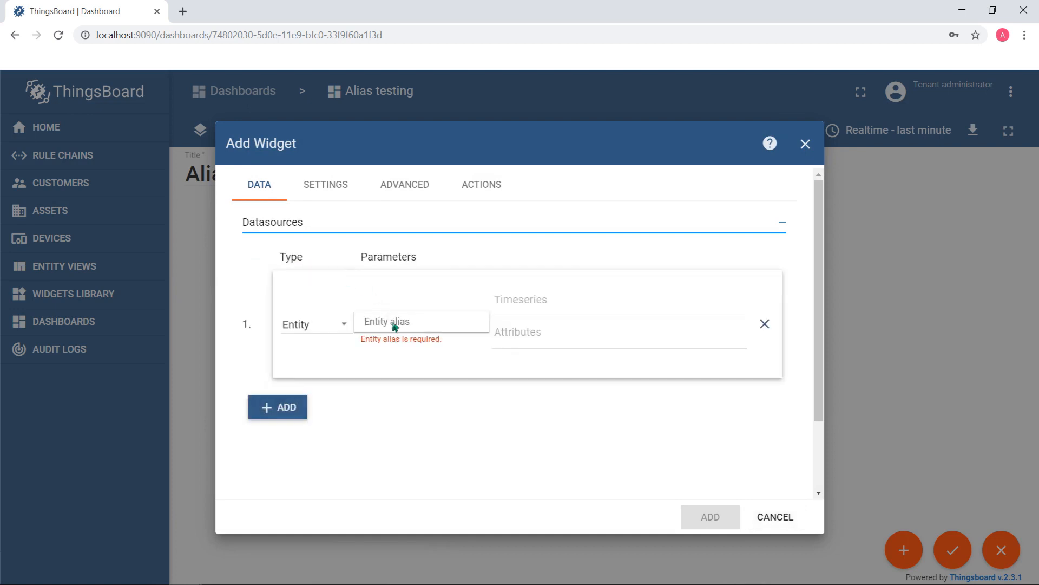
{"action": "left_click", "coordinate": [392, 294]}
{"action": "left_click", "coordinate": [709, 516]}
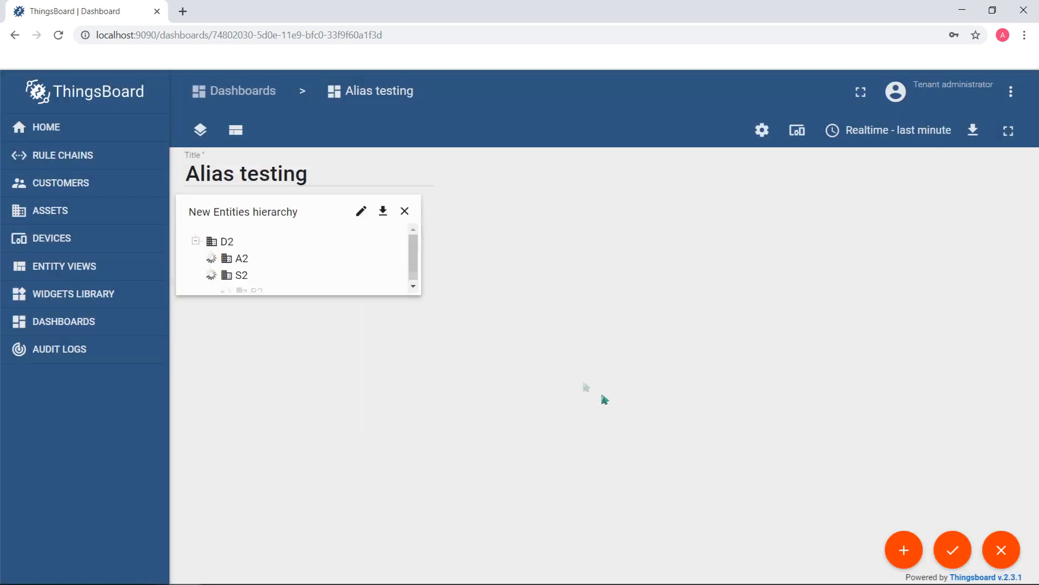
{"action": "left_click_drag", "start_coordinate": [424, 301], "coordinate": [541, 483]}
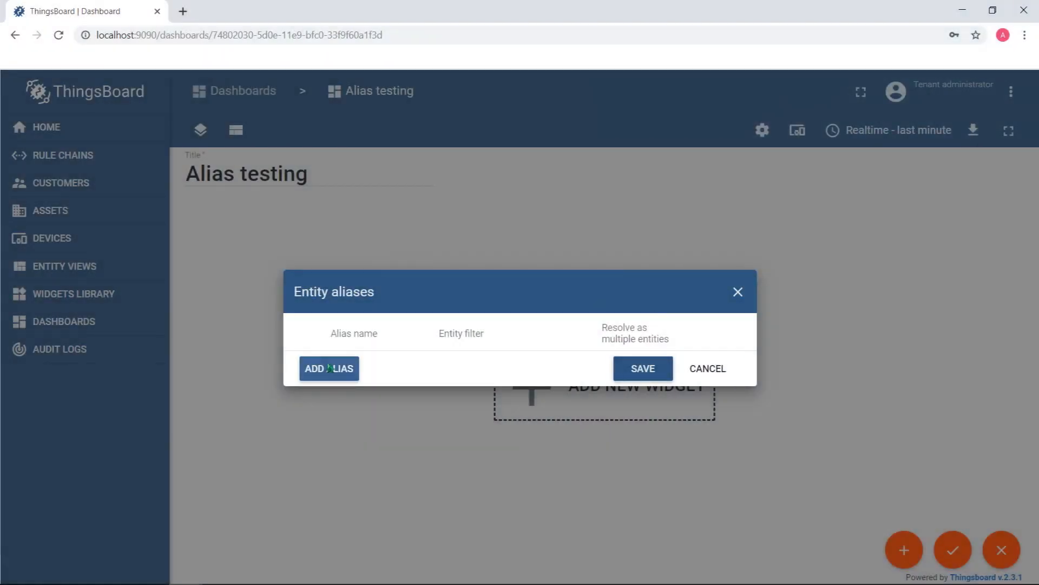
Start a new entity alias named "List" with the filter type Entity list
{"action": "left_click", "coordinate": [329, 368]}
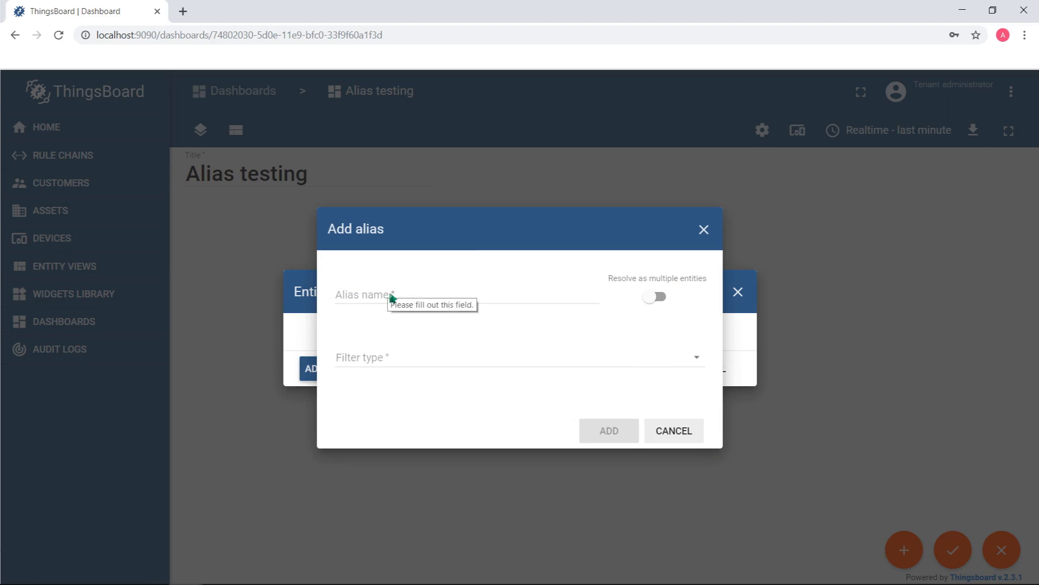
{"action": "left_click", "coordinate": [393, 297]}
{"action": "type", "text": "List"}
{"action": "left_click", "coordinate": [430, 361]}
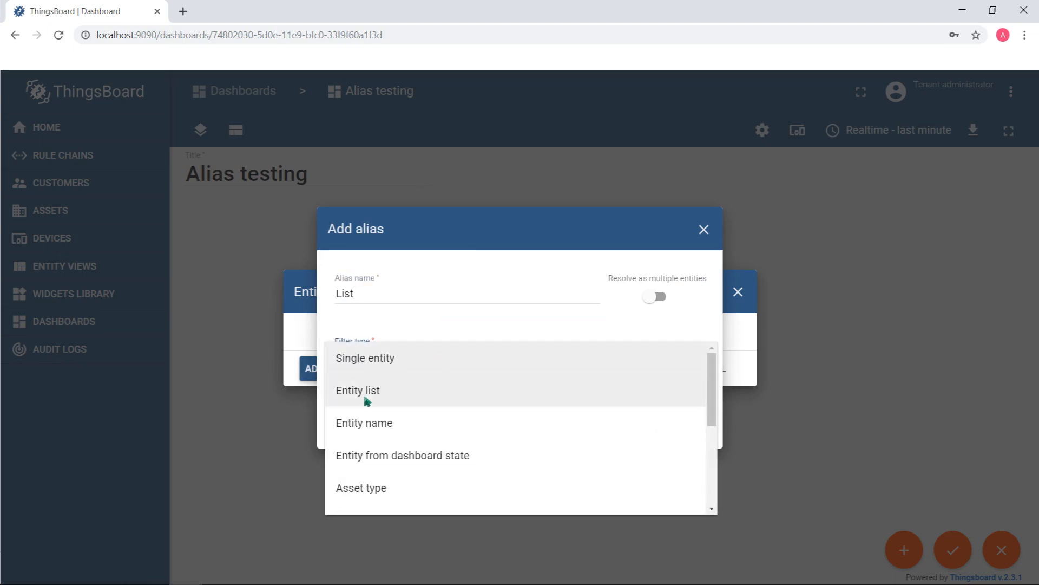
{"action": "left_click", "coordinate": [371, 391]}
Set the List alias's type to Device and select the devices H1, H2 and H3
{"action": "left_click", "coordinate": [382, 368]}
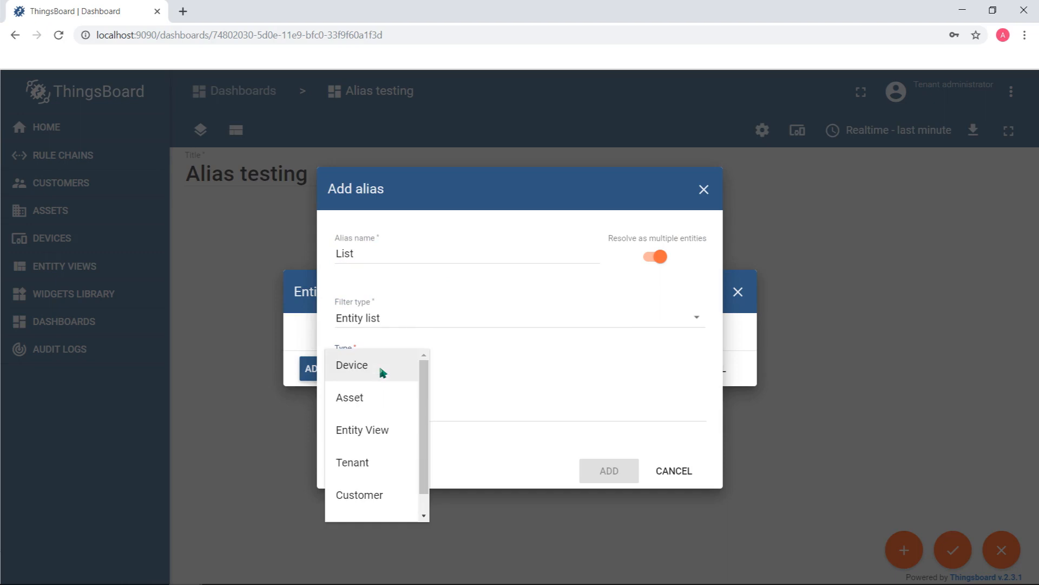
{"action": "left_click", "coordinate": [370, 368]}
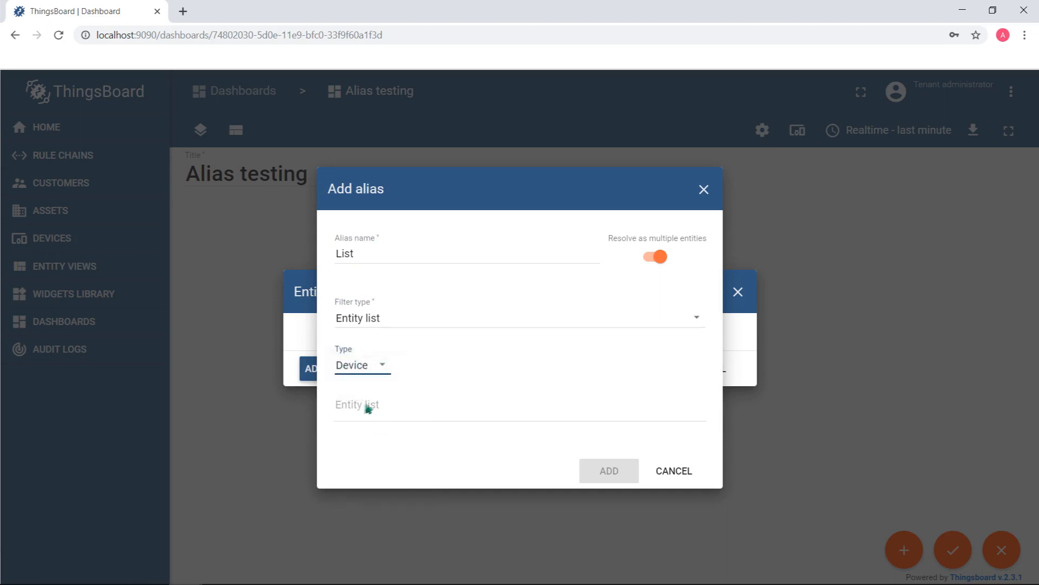
{"action": "left_click", "coordinate": [350, 405]}
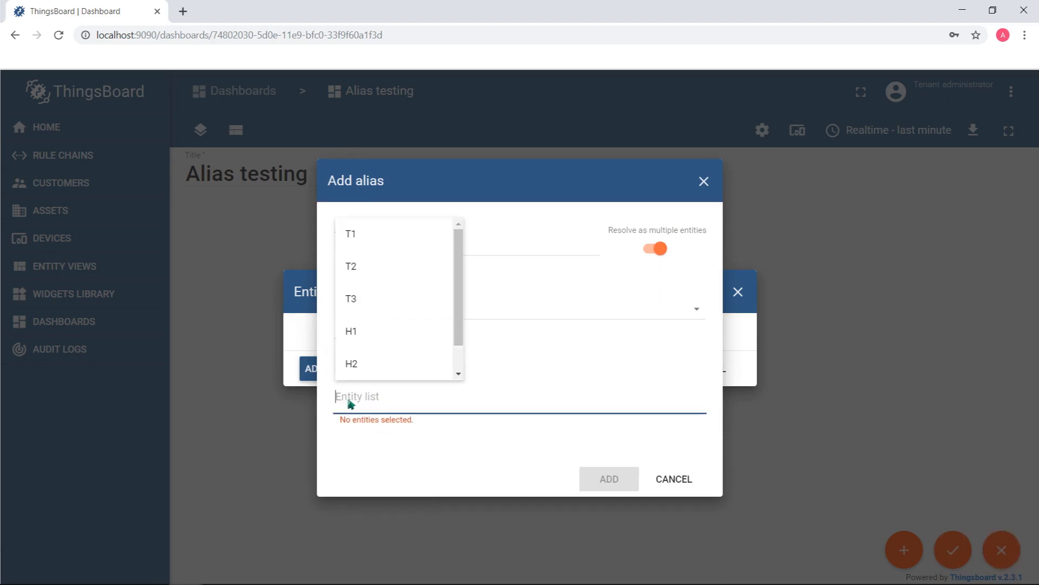
{"action": "scroll", "coordinate": [372, 336], "scroll_direction": "down", "scroll_amount": 1}
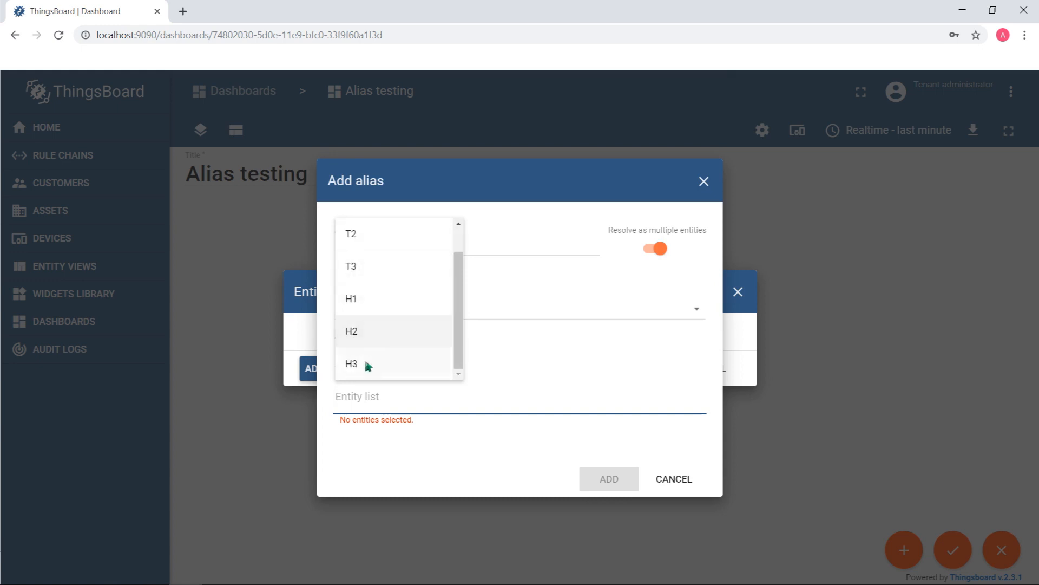
{"action": "left_click", "coordinate": [365, 309]}
{"action": "left_click", "coordinate": [424, 339]}
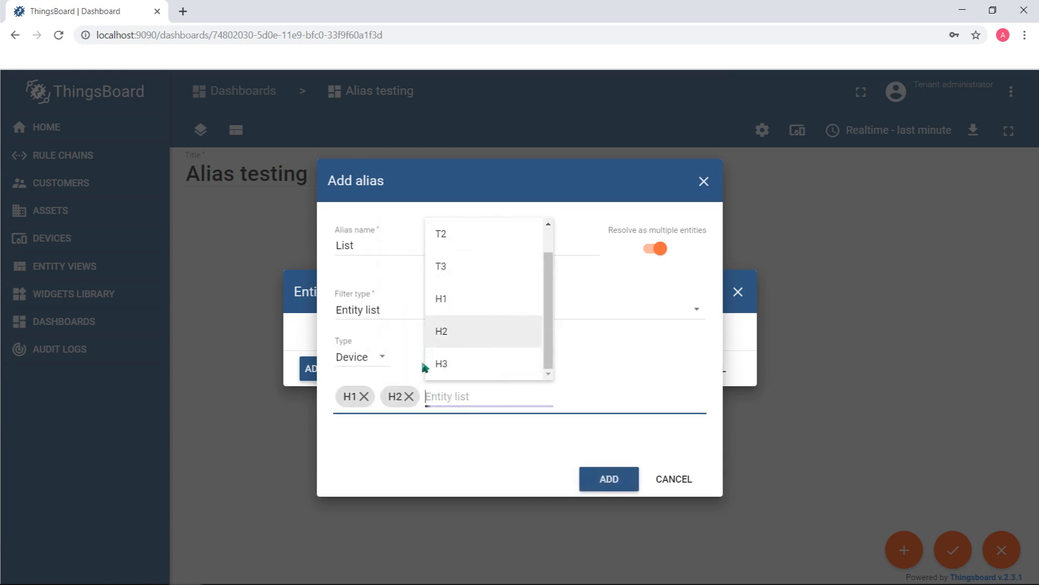
{"action": "left_click", "coordinate": [458, 364]}
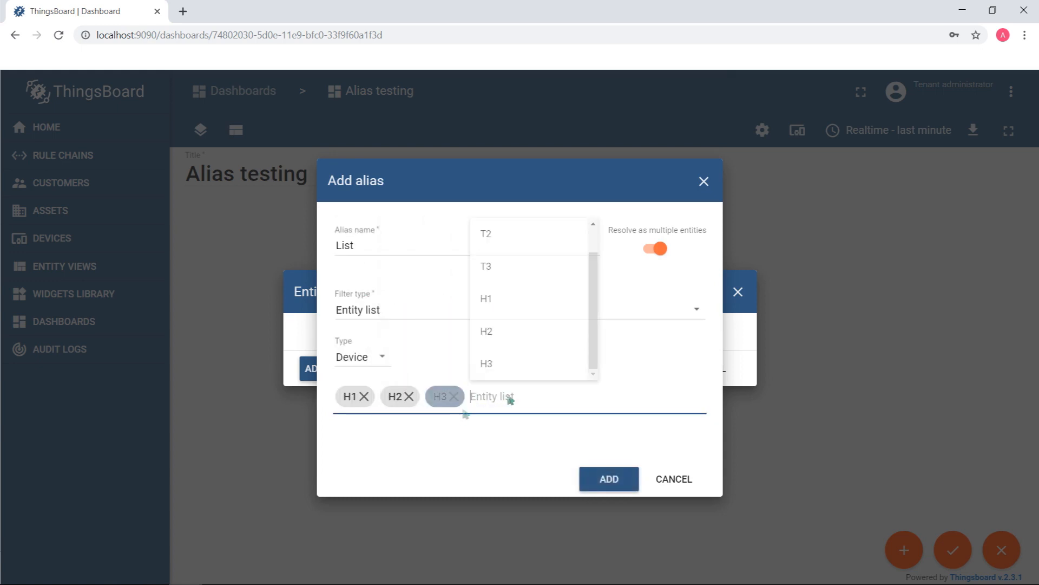
Remove the devices H3, H2 and H1 from the alias's entity list
{"action": "left_click", "coordinate": [453, 397]}
{"action": "left_click", "coordinate": [409, 397]}
{"action": "left_click", "coordinate": [364, 396]}
Change the List alias's type to Customer, select the customers C A and C B, and add the alias
{"action": "left_click", "coordinate": [517, 344]}
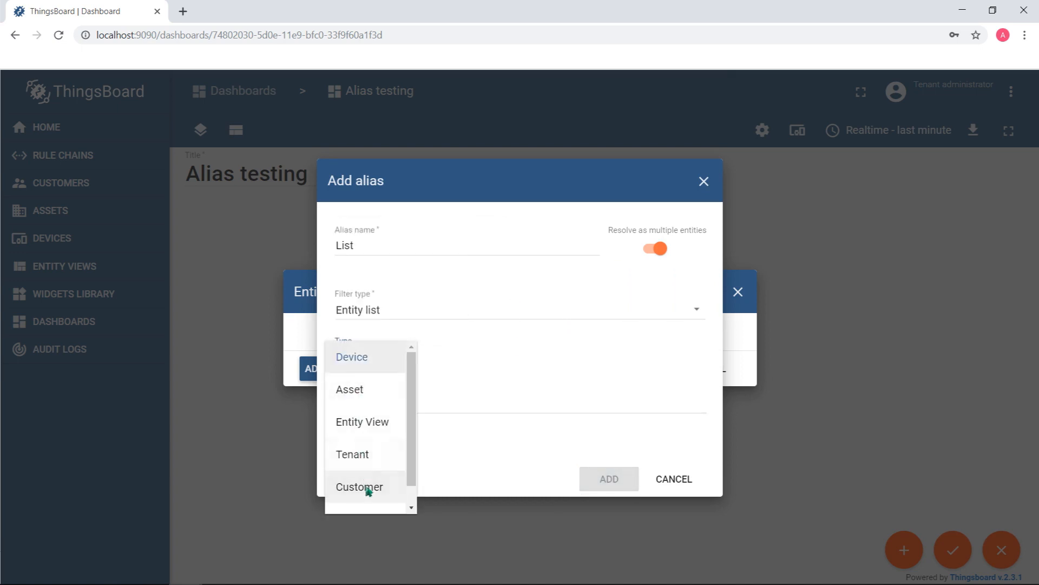
{"action": "left_click", "coordinate": [365, 486]}
{"action": "left_click", "coordinate": [381, 409]}
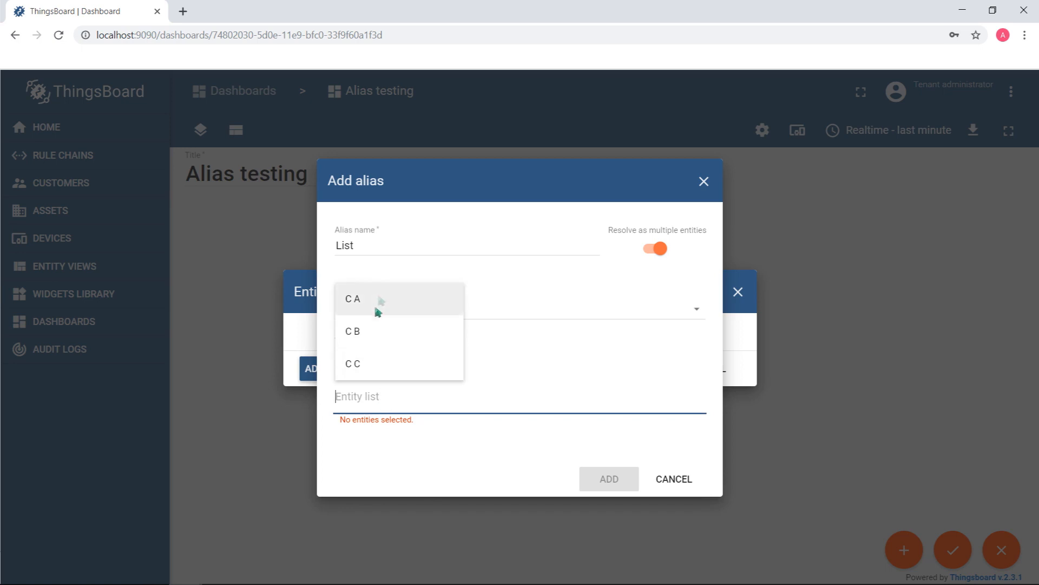
{"action": "left_click", "coordinate": [378, 306]}
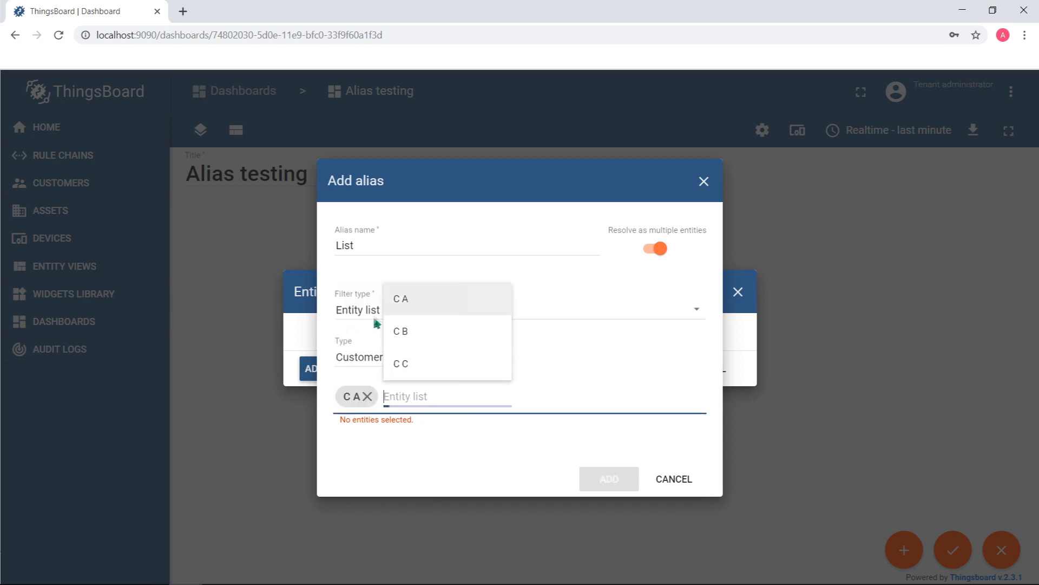
{"action": "left_click", "coordinate": [420, 339]}
{"action": "left_click", "coordinate": [595, 470]}
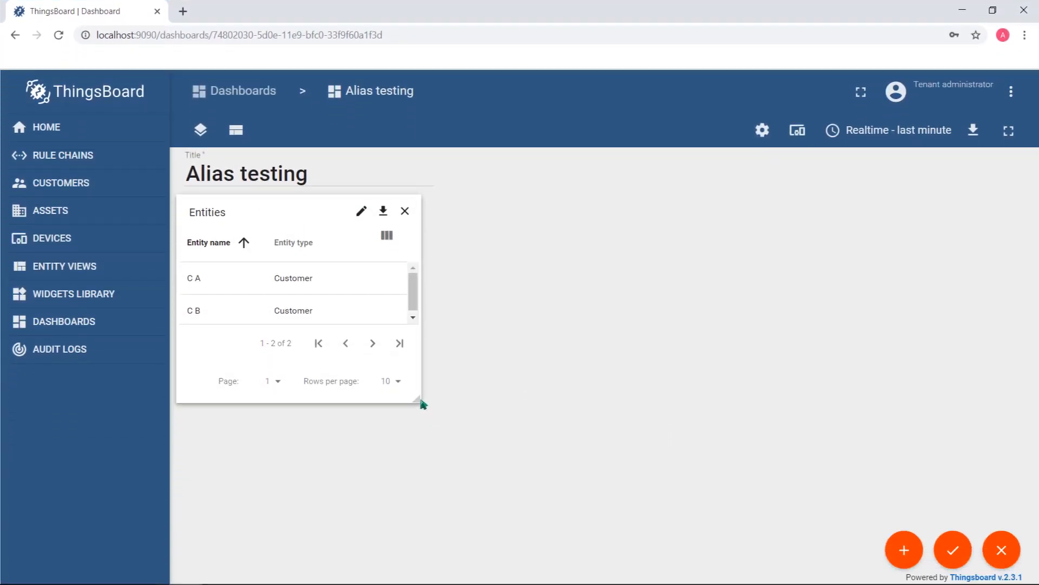
Enlarge the Entities widget on the dashboard and apply the dashboard changes
{"action": "left_click_drag", "start_coordinate": [421, 402], "coordinate": [659, 471]}
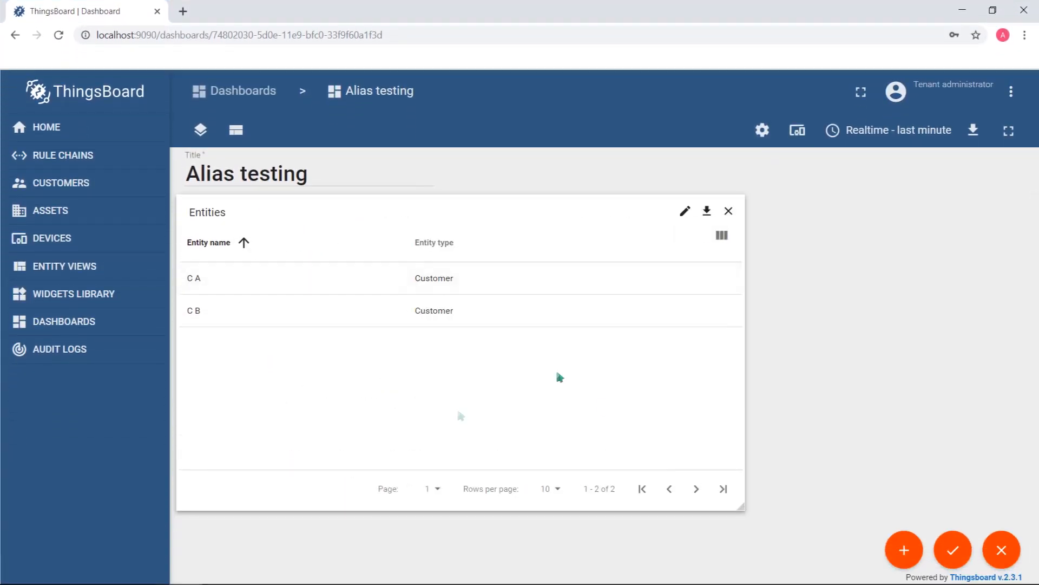
{"action": "left_click", "coordinate": [953, 550]}
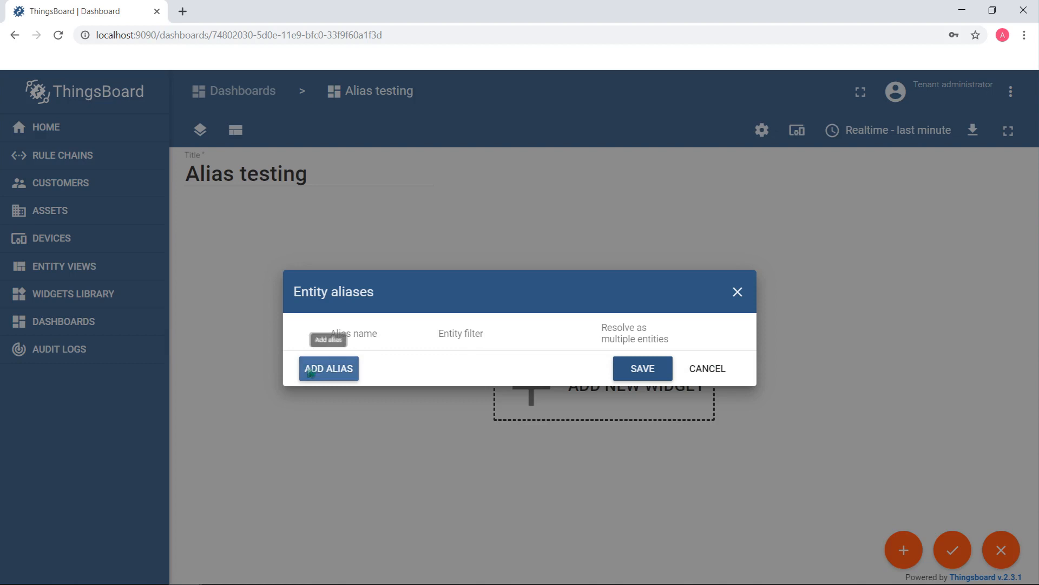
Start a new entity alias named "Name" with the filter type Entity name
{"action": "left_click", "coordinate": [318, 372]}
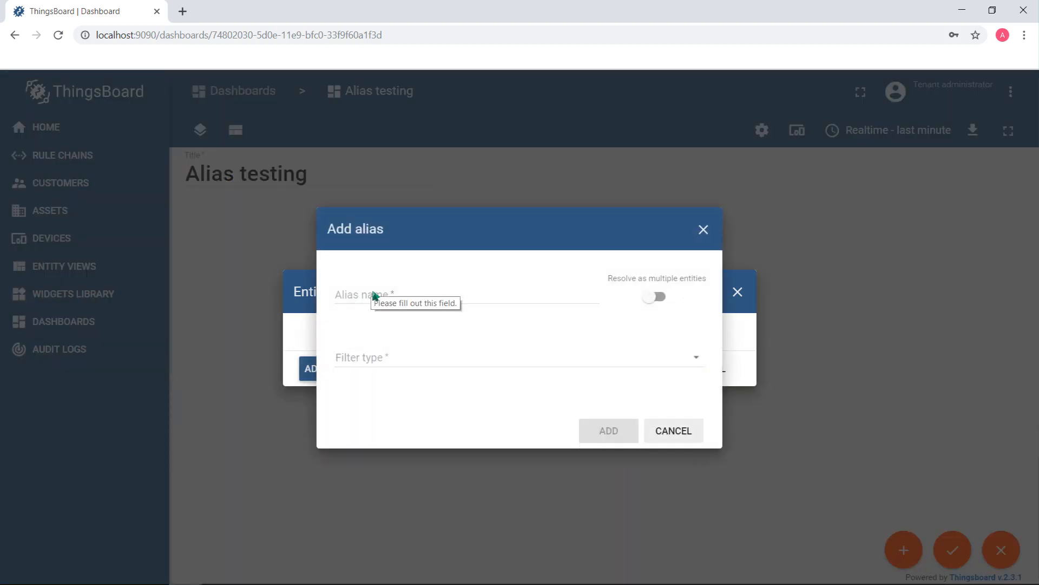
{"action": "left_click", "coordinate": [374, 295]}
{"action": "type", "text": "Name"}
{"action": "left_click", "coordinate": [387, 363]}
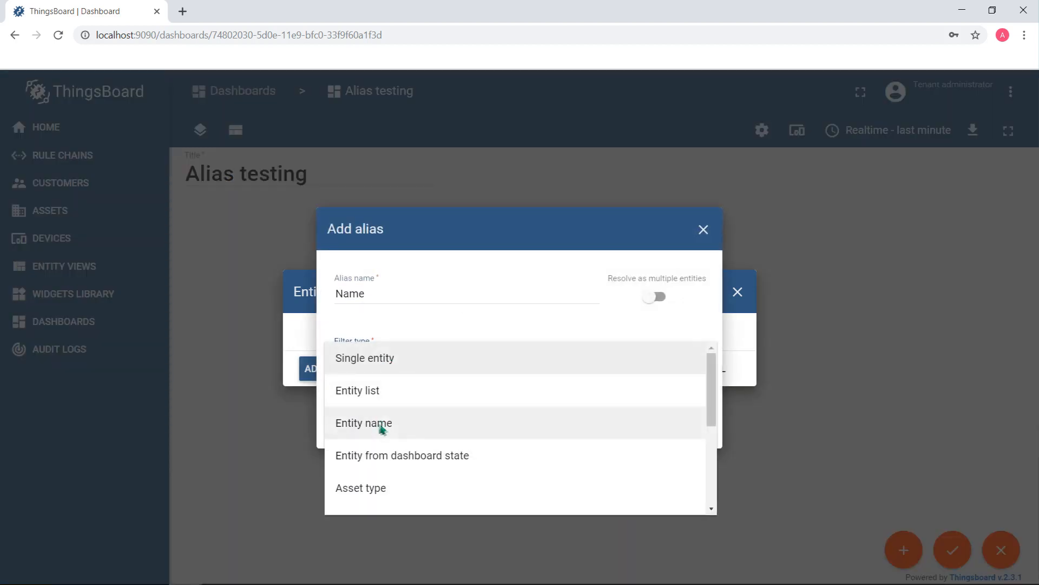
{"action": "left_click", "coordinate": [355, 424]}
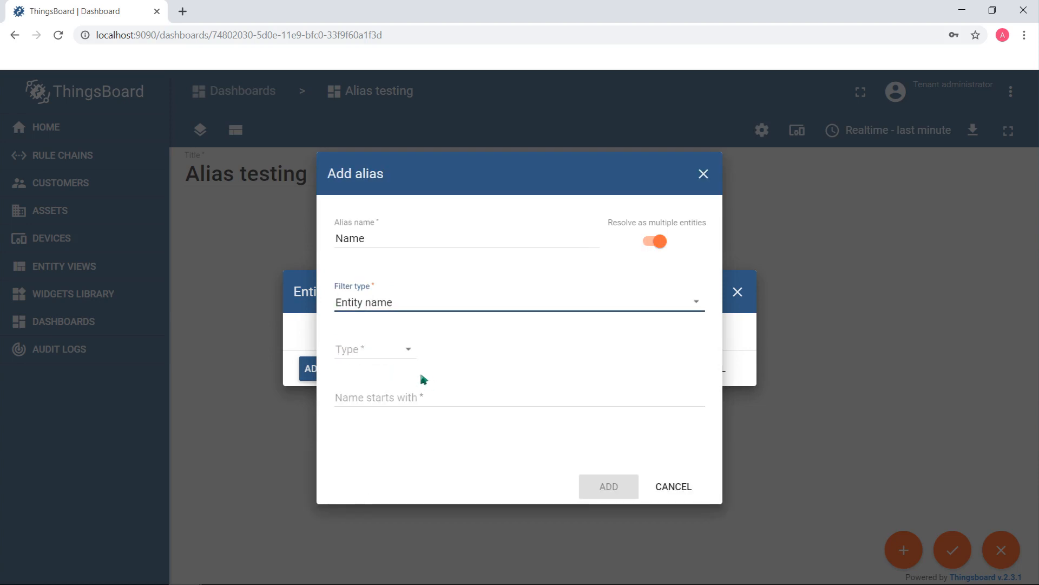
Limit the Name alias to assets whose names start with "S", add it and save the entity aliases
{"action": "left_click", "coordinate": [386, 350]}
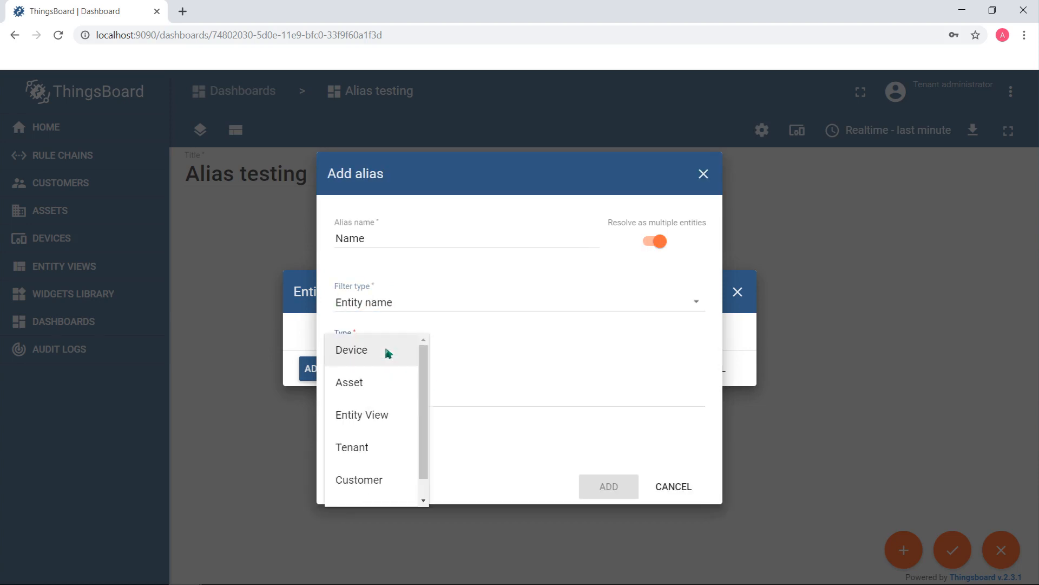
{"action": "left_click", "coordinate": [383, 382]}
{"action": "left_click", "coordinate": [364, 397]}
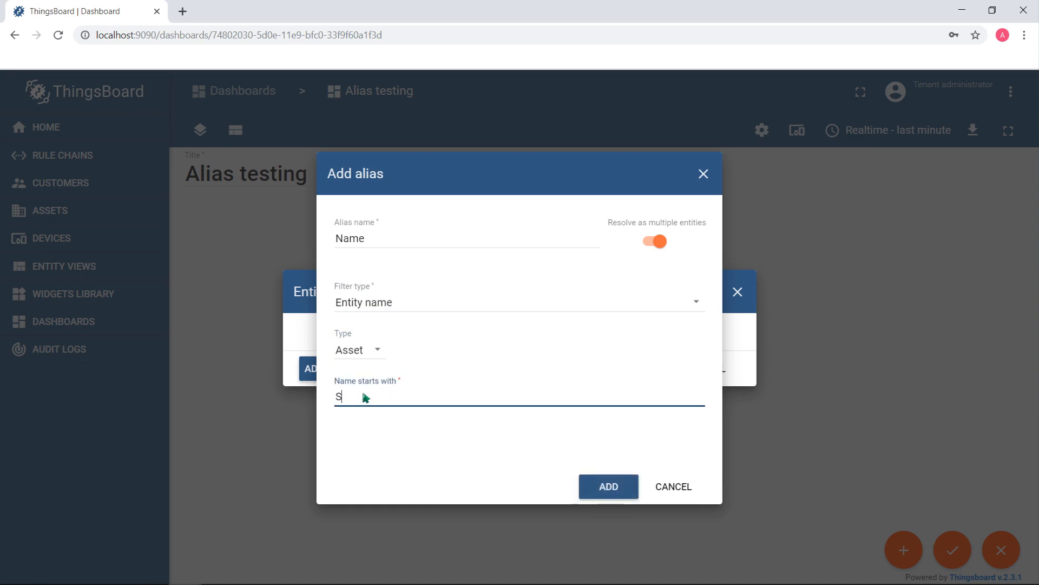
{"action": "left_click", "coordinate": [635, 496]}
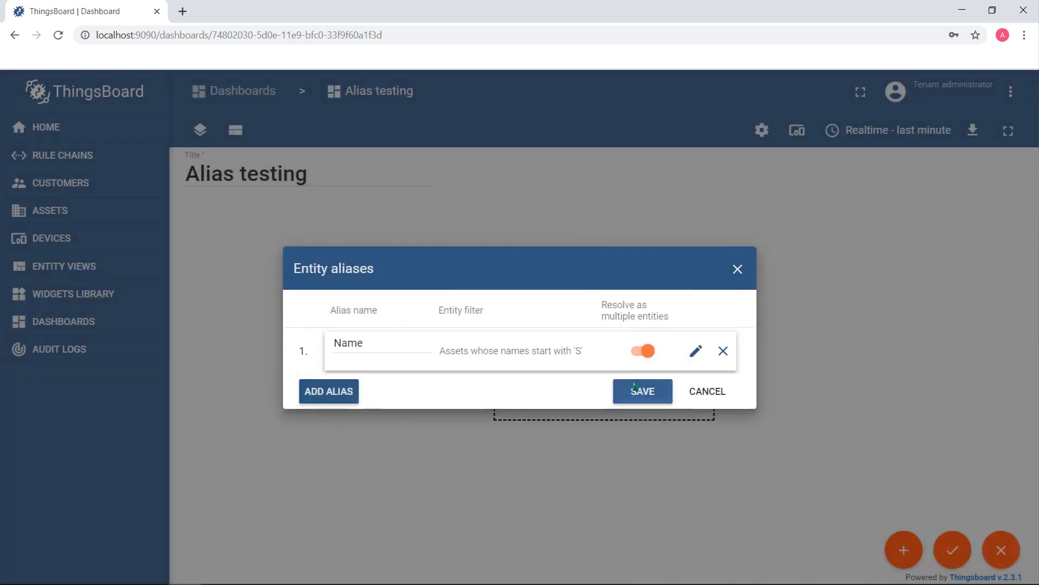
{"action": "left_click", "coordinate": [635, 390]}
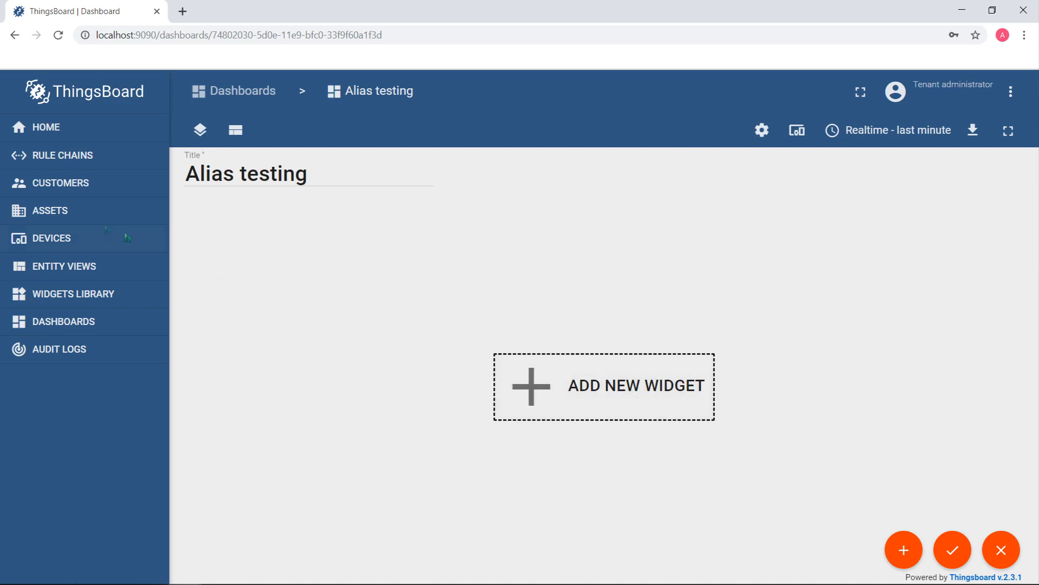
Add the server attribute latitude with the value 37.772772 to asset S1
{"action": "left_click", "coordinate": [51, 210]}
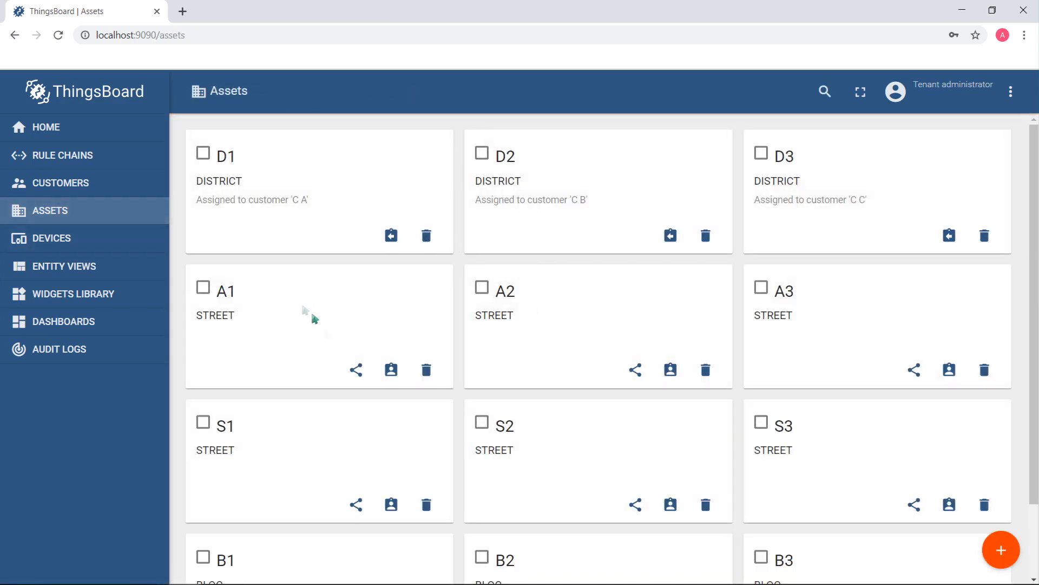
{"action": "left_click", "coordinate": [283, 452]}
{"action": "left_click", "coordinate": [612, 197]}
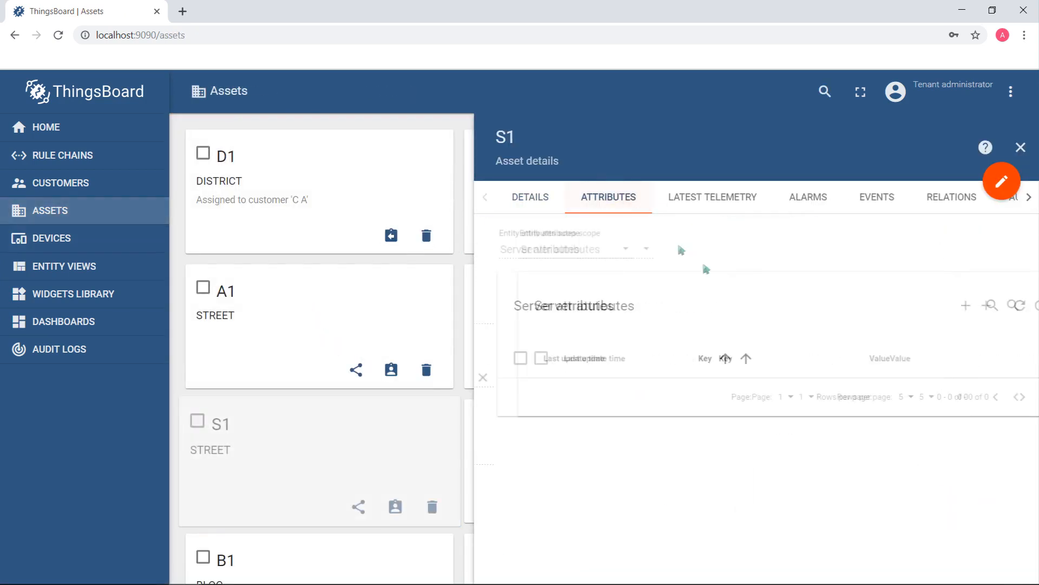
{"action": "left_click", "coordinate": [953, 305]}
{"action": "left_click", "coordinate": [476, 292]}
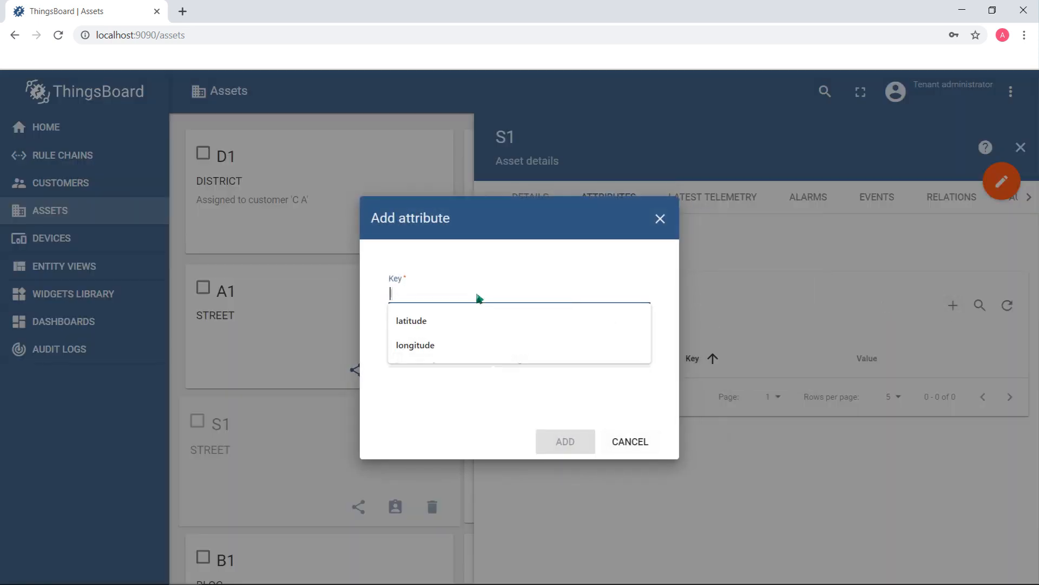
{"action": "left_click", "coordinate": [444, 319]}
{"action": "left_click", "coordinate": [425, 355]}
{"action": "left_click", "coordinate": [418, 422]}
{"action": "type", "text": "37.772772"}
{"action": "left_click", "coordinate": [563, 441]}
Add the server attribute longitude with the value -122.435826 to asset S1, and open the attributes of asset S2
{"action": "left_click", "coordinate": [953, 305]}
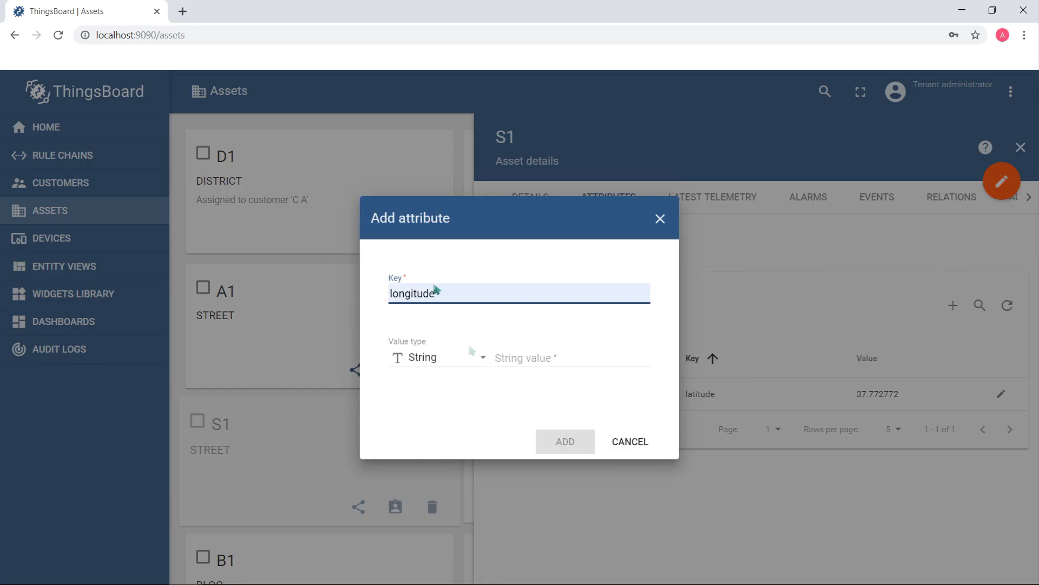
{"action": "left_click", "coordinate": [455, 356]}
{"action": "left_click", "coordinate": [439, 422]}
{"action": "left_click", "coordinate": [526, 359]}
{"action": "type", "text": "-122.435826"}
{"action": "left_click", "coordinate": [587, 446]}
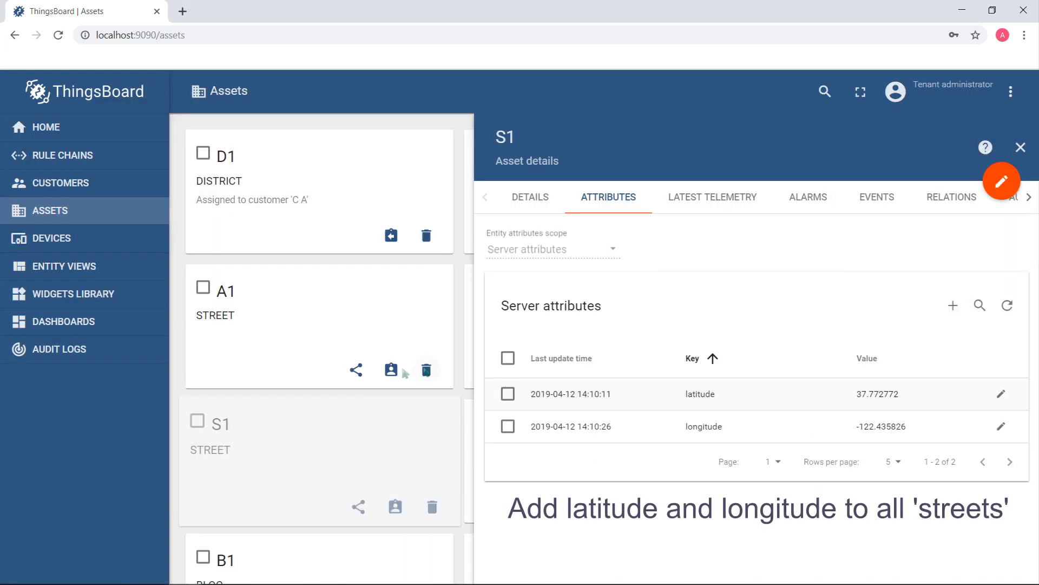
{"action": "left_click", "coordinate": [1021, 148]}
{"action": "left_click", "coordinate": [593, 443]}
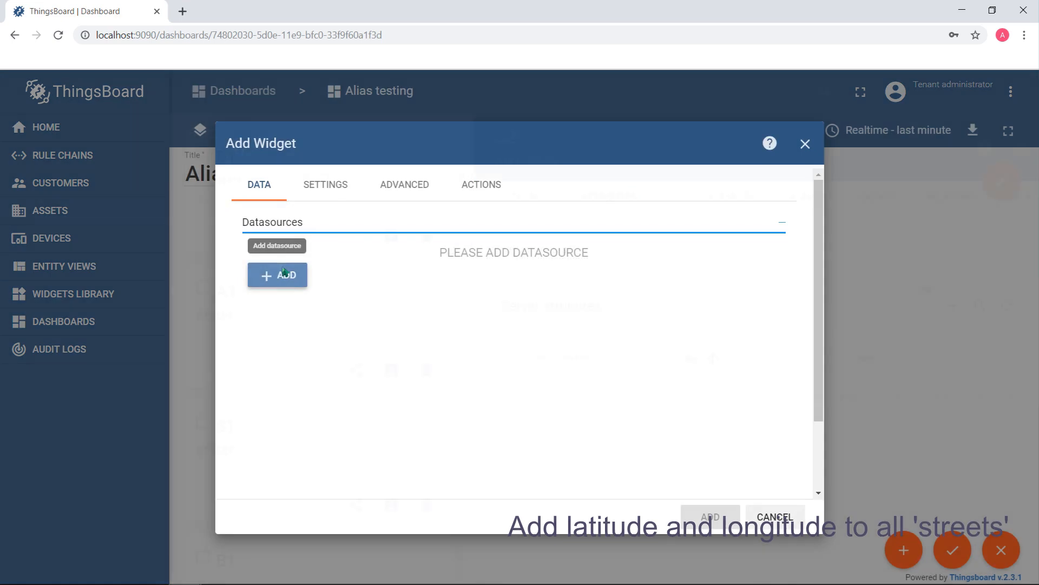
Add an OpenStreetMap widget using the Name alias with the attributes latitude and longitude, and apply the dashboard changes
{"action": "left_click", "coordinate": [281, 275]}
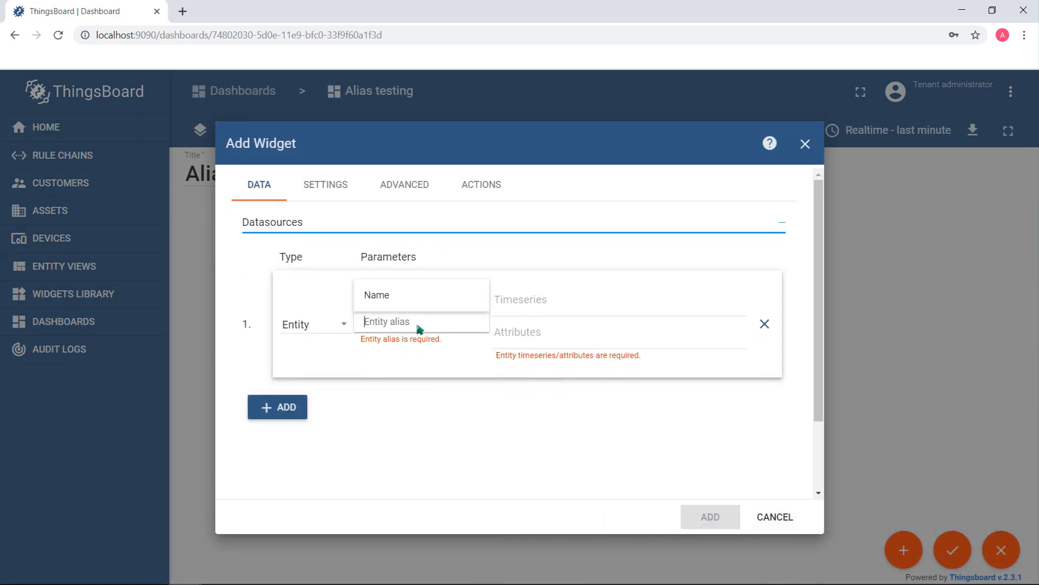
{"action": "left_click", "coordinate": [387, 296]}
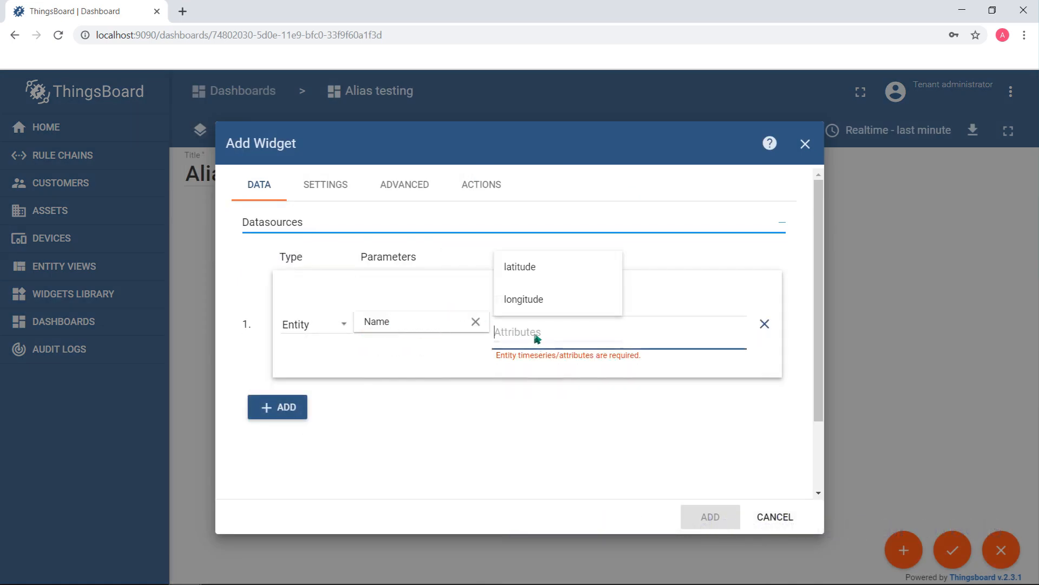
{"action": "left_click", "coordinate": [536, 272]}
{"action": "left_click", "coordinate": [544, 297]}
{"action": "left_click", "coordinate": [710, 517]}
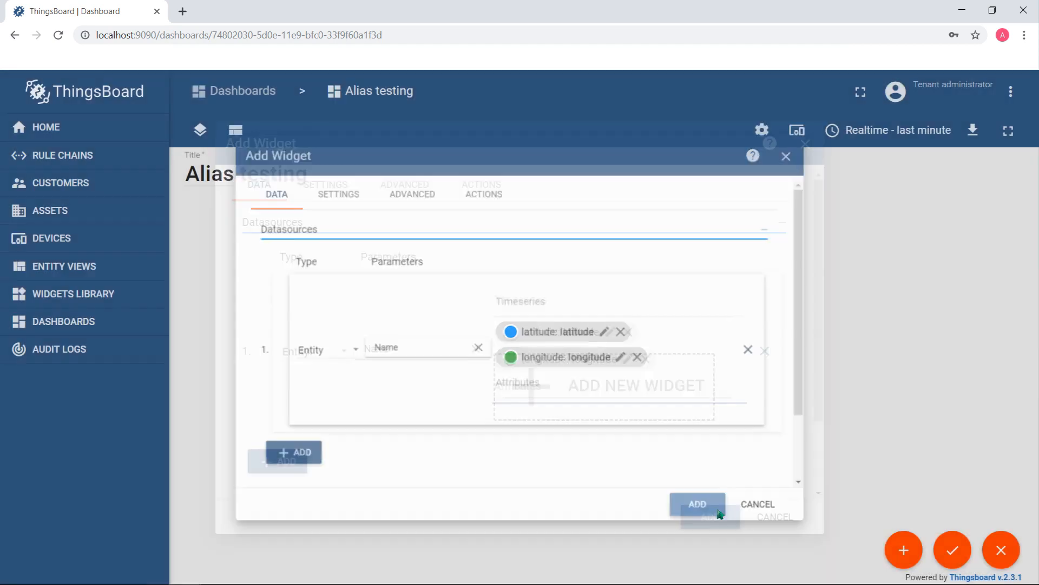
{"action": "left_click", "coordinate": [952, 550]}
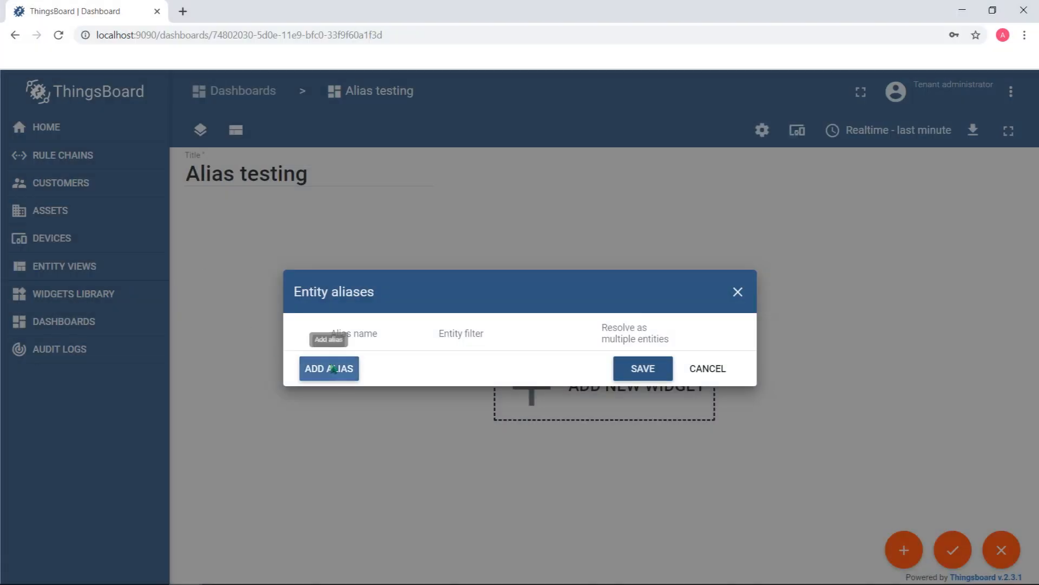
Create an entity alias named "Asset type" with the filter type Asset type and the asset type bloc
{"action": "left_click", "coordinate": [333, 369]}
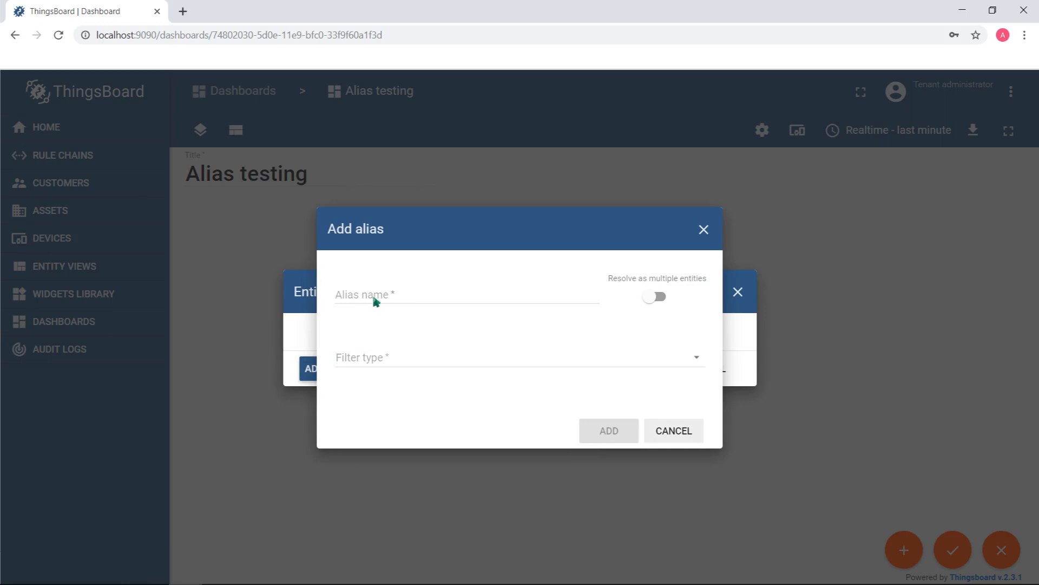
{"action": "left_click", "coordinate": [364, 355]}
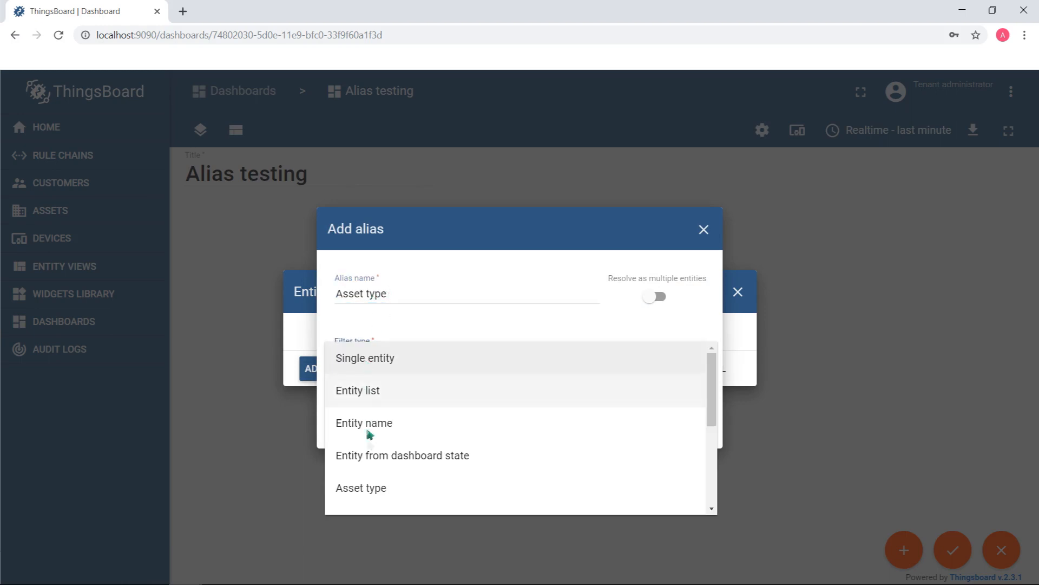
{"action": "left_click", "coordinate": [374, 490]}
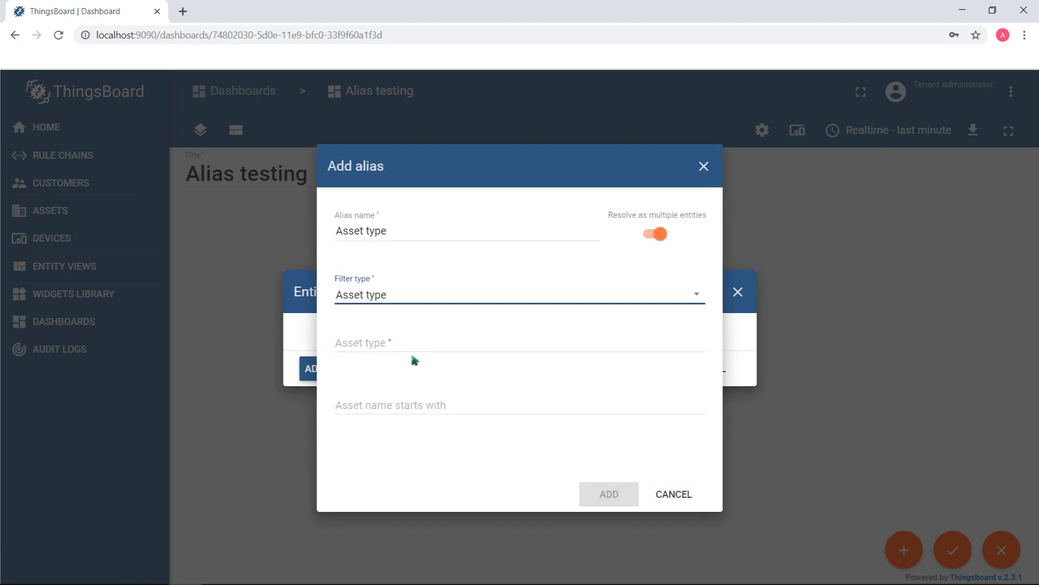
{"action": "left_click", "coordinate": [377, 346]}
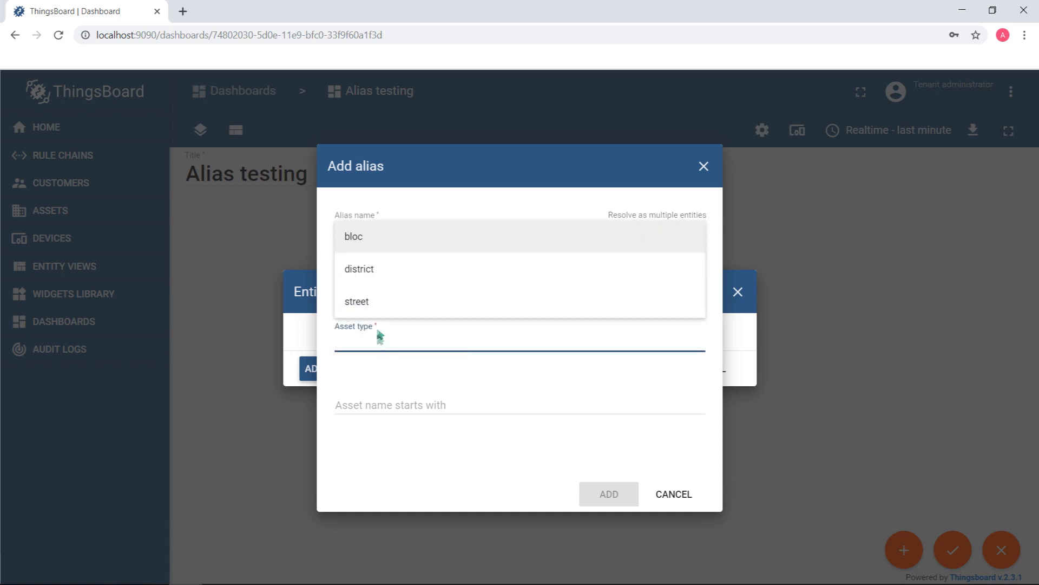
{"action": "left_click", "coordinate": [364, 236]}
{"action": "left_click", "coordinate": [638, 503]}
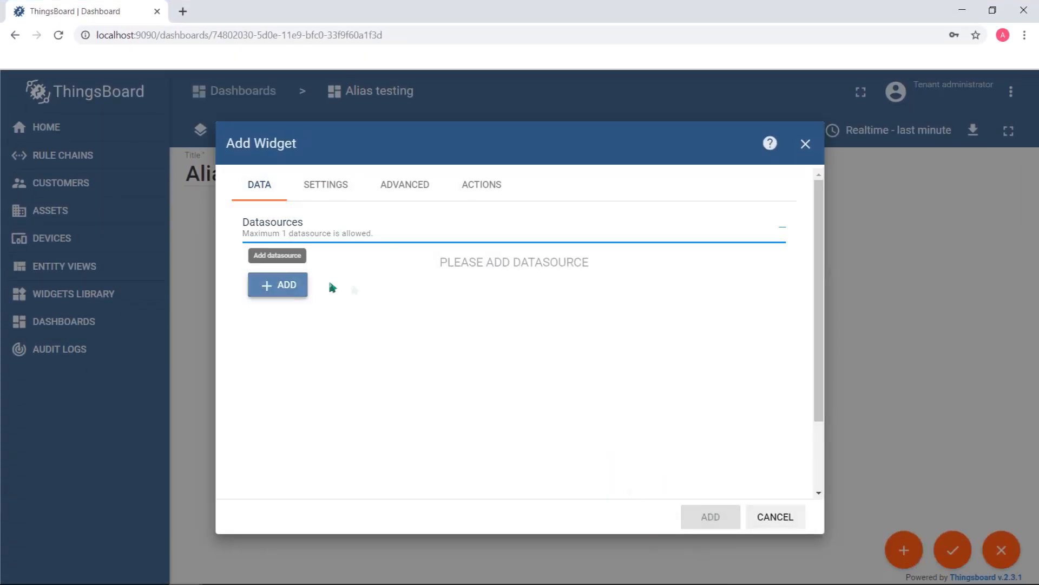
Add the widget with the Asset type alias as its entity datasource and enlarge it on the dashboard
{"action": "left_click", "coordinate": [295, 285]}
{"action": "left_click", "coordinate": [410, 313]}
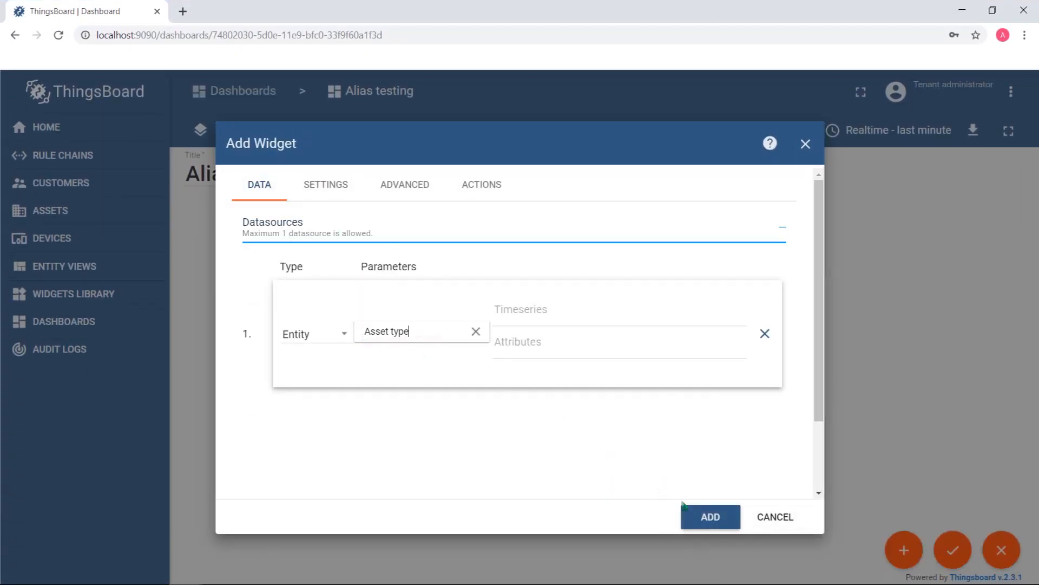
{"action": "left_click", "coordinate": [708, 517]}
{"action": "left_click_drag", "start_coordinate": [422, 406], "coordinate": [538, 444]}
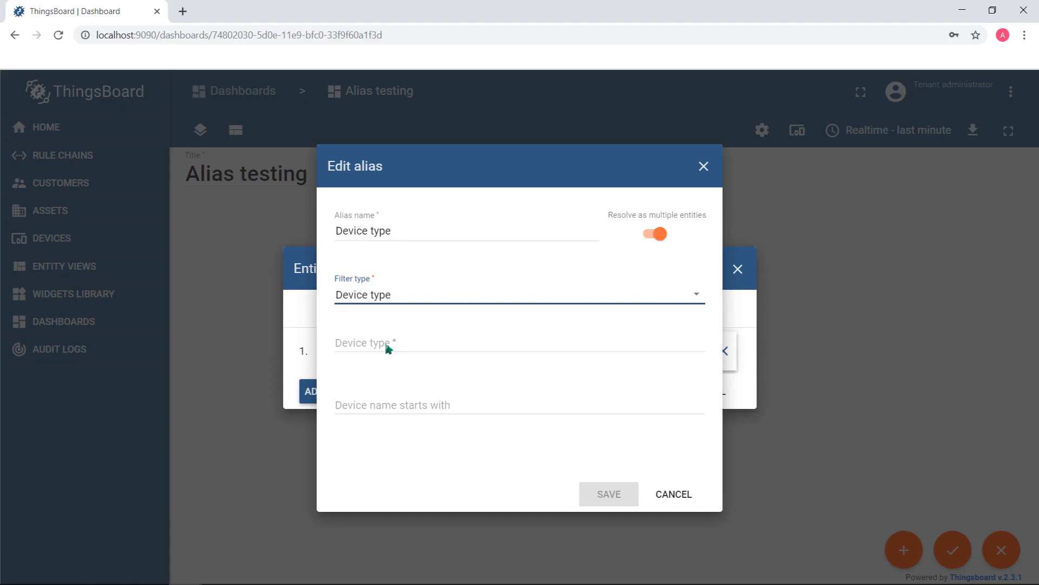
Set the Device type alias's device type to thermostat and save the entity aliases
{"action": "left_click", "coordinate": [388, 346]}
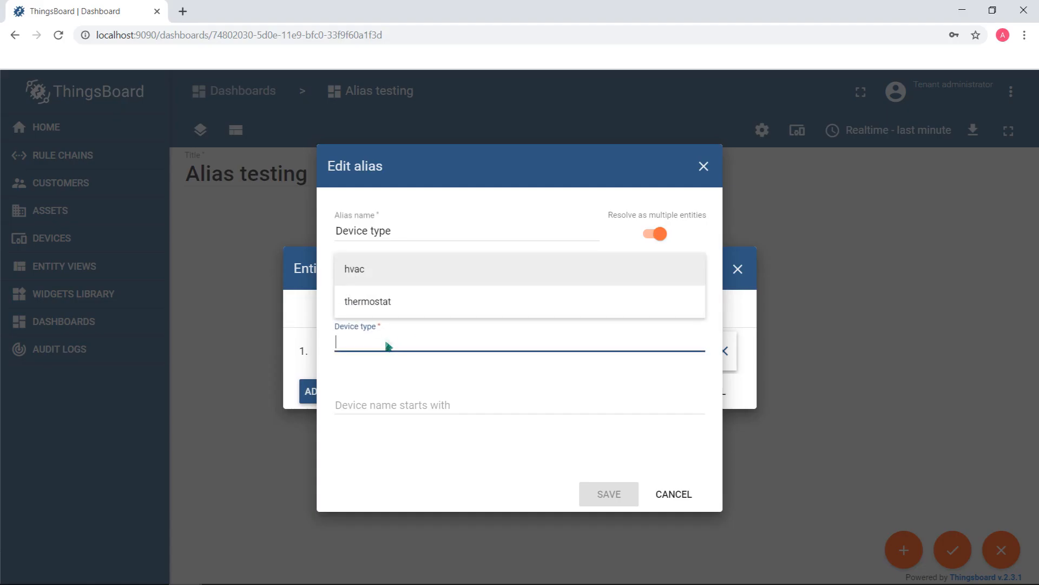
{"action": "left_click", "coordinate": [377, 303]}
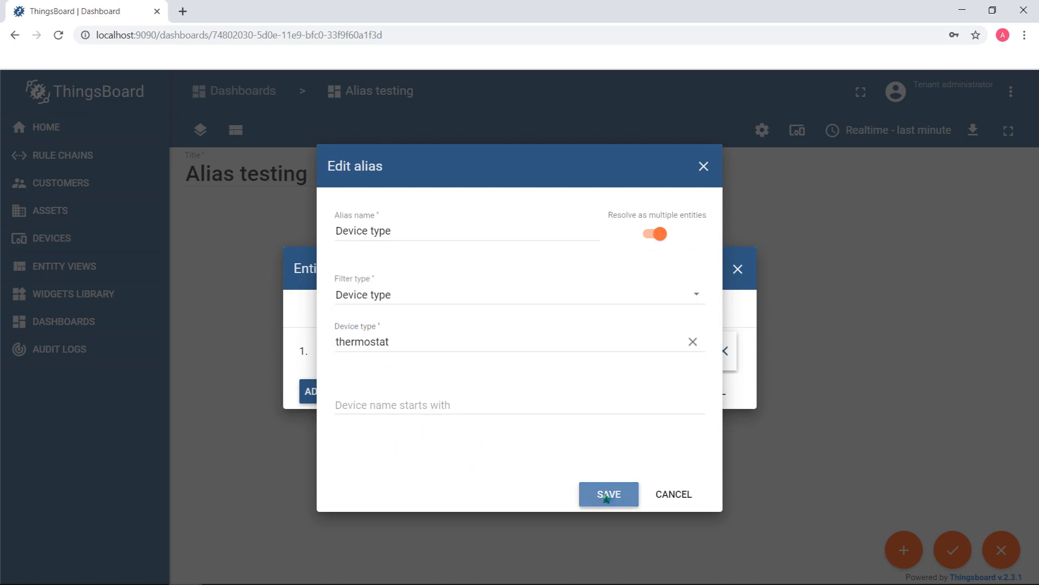
{"action": "left_click", "coordinate": [606, 495]}
{"action": "left_click", "coordinate": [646, 397]}
{"action": "left_click", "coordinate": [644, 398]}
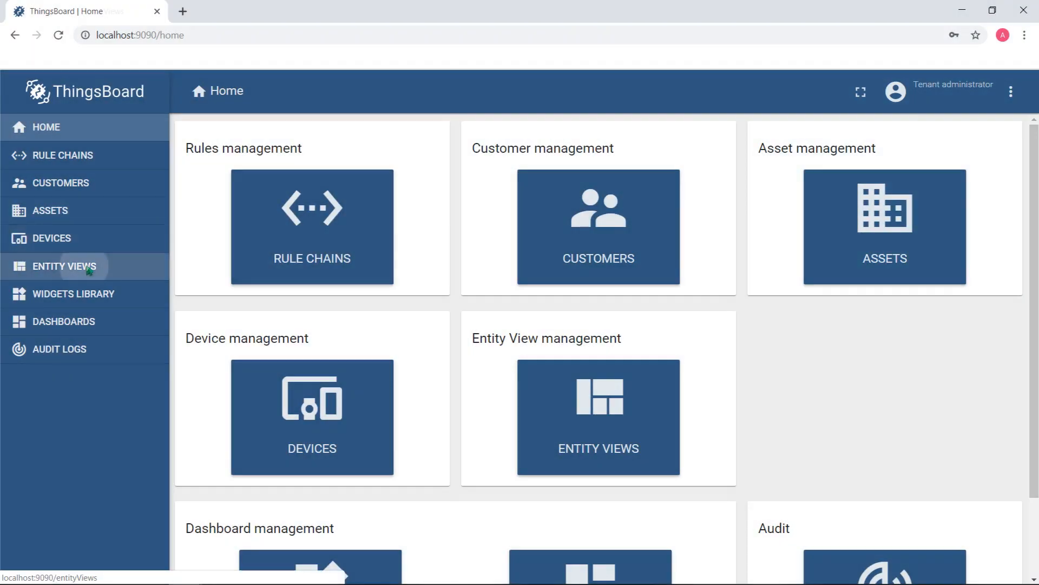
Start a new entity view named "Lesson 6" of type "Asset view" with asset B2 as its target entity
{"action": "left_click", "coordinate": [90, 268]}
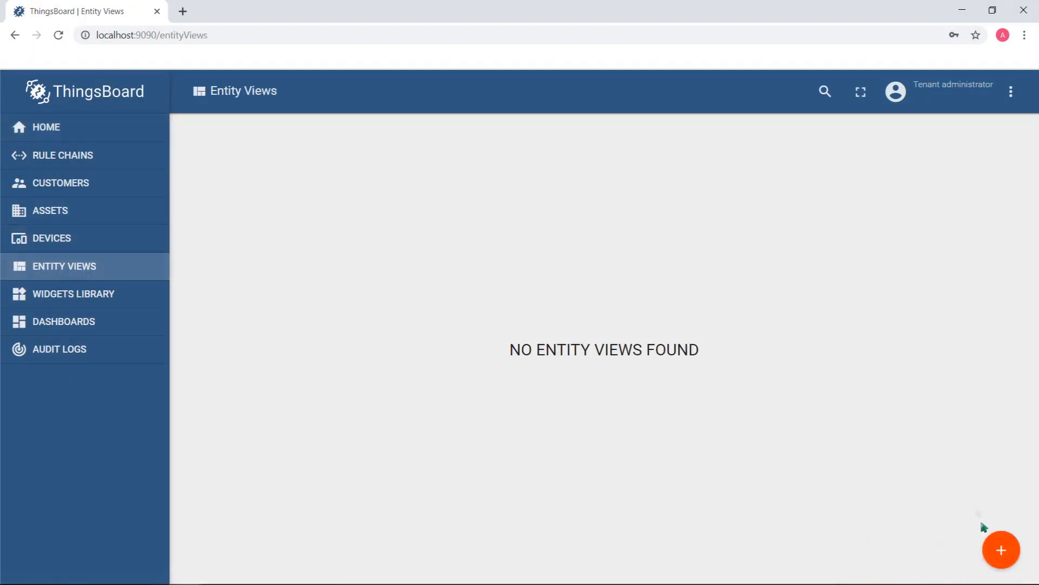
{"action": "left_click", "coordinate": [1001, 550]}
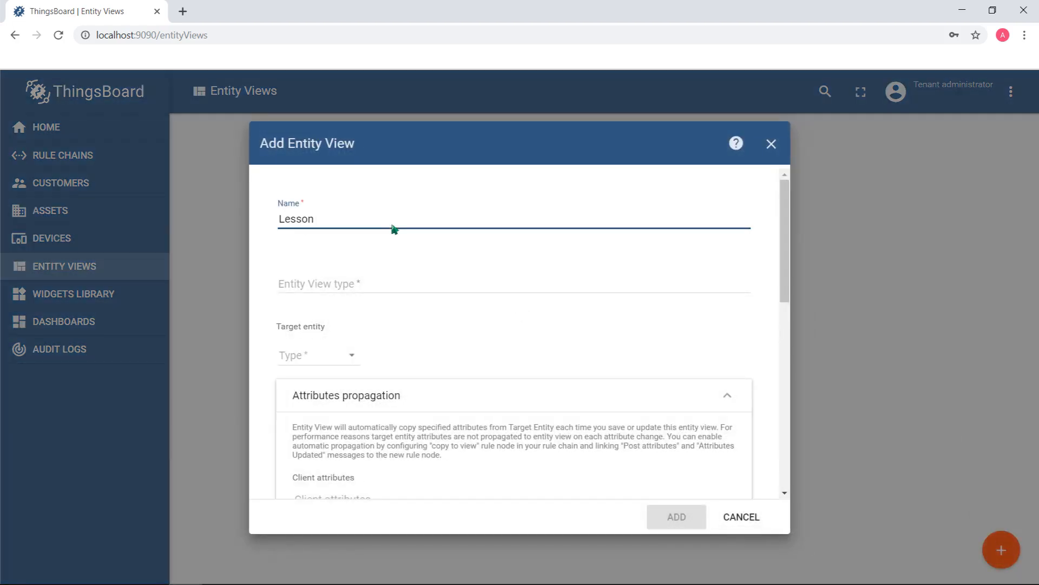
{"action": "left_click", "coordinate": [334, 288]}
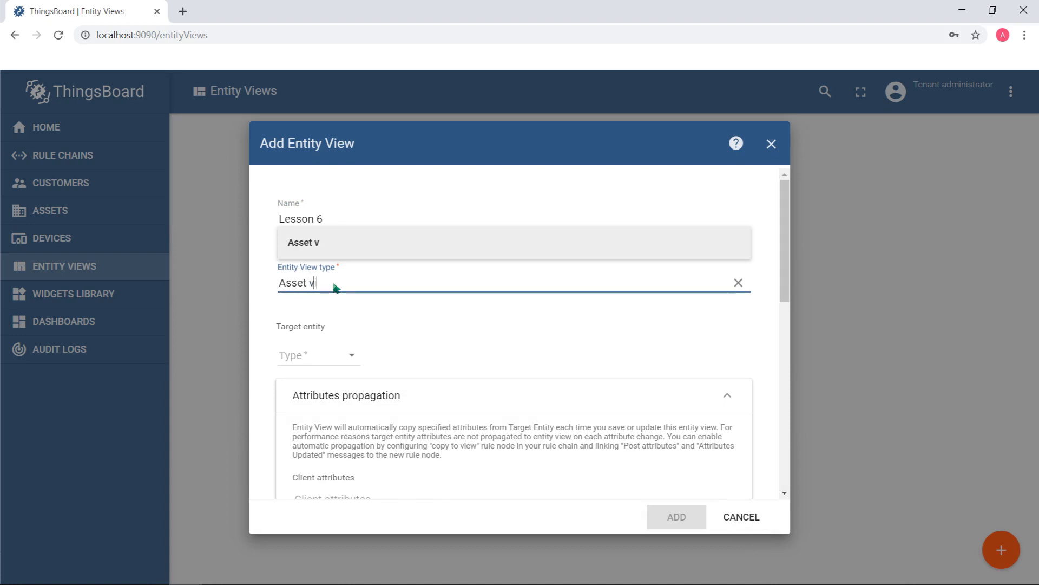
{"action": "key", "text": "Return"}
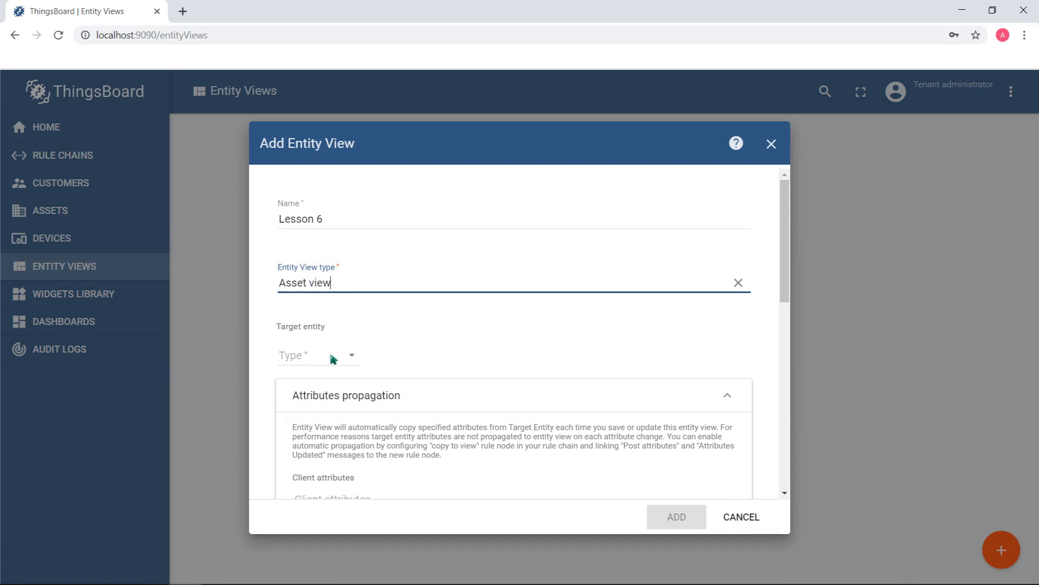
{"action": "left_click", "coordinate": [291, 388]}
{"action": "left_click", "coordinate": [368, 355]}
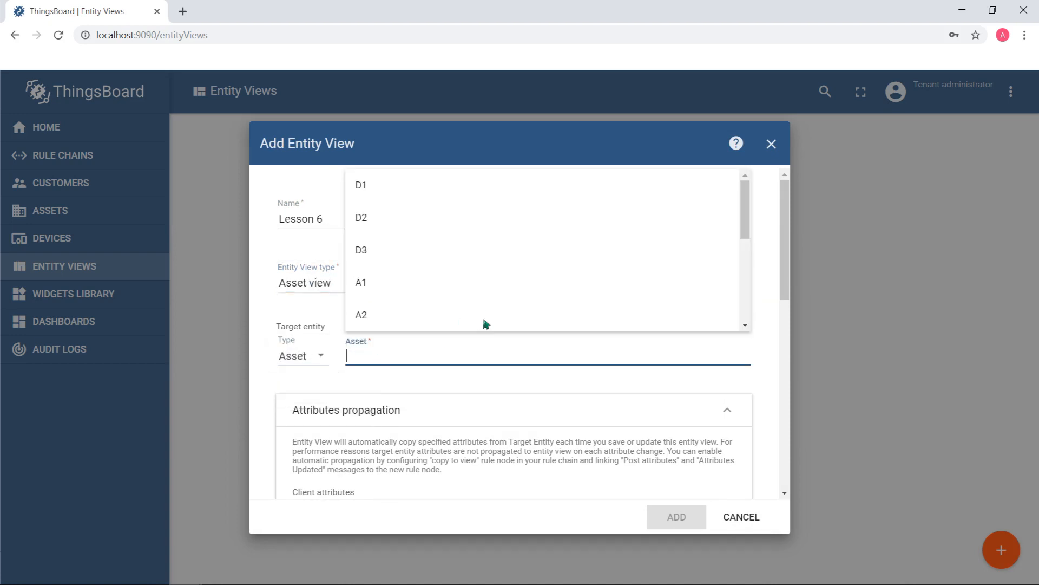
{"action": "left_click", "coordinate": [380, 305]}
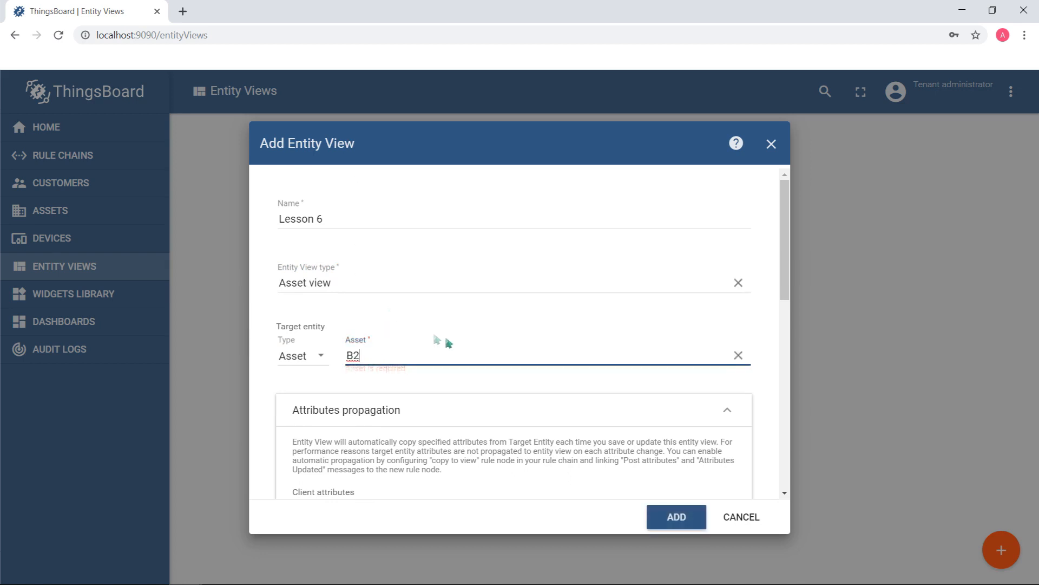
Propagate the server attributes latitude and longitude to the Lesson 6 entity view and add the view
{"action": "scroll", "coordinate": [445, 336], "scroll_direction": "down", "scroll_amount": 2}
{"action": "left_click", "coordinate": [378, 403]}
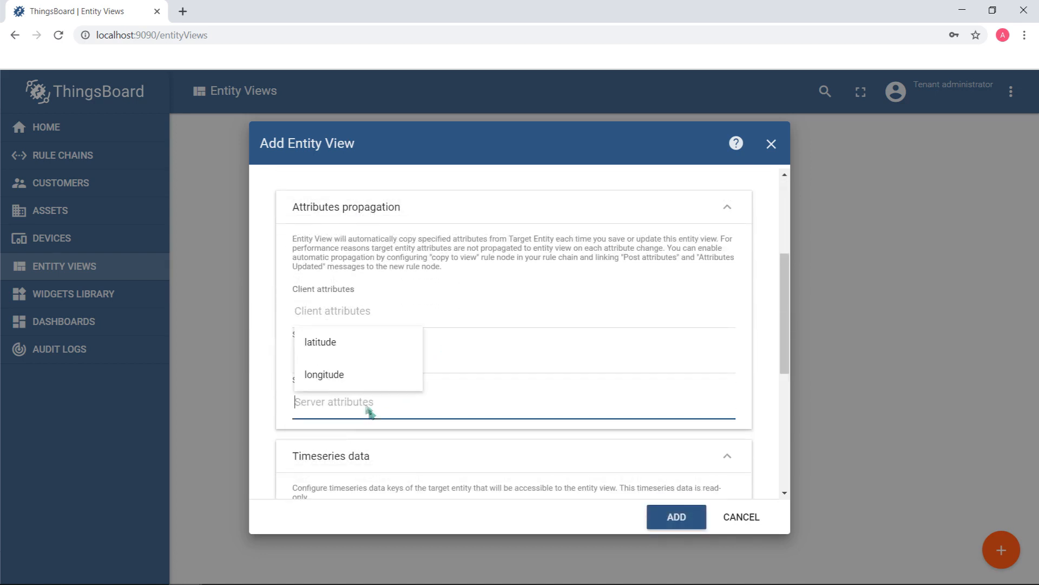
{"action": "left_click", "coordinate": [336, 347]}
{"action": "left_click", "coordinate": [402, 374]}
{"action": "scroll", "coordinate": [458, 302], "scroll_direction": "down", "scroll_amount": 3}
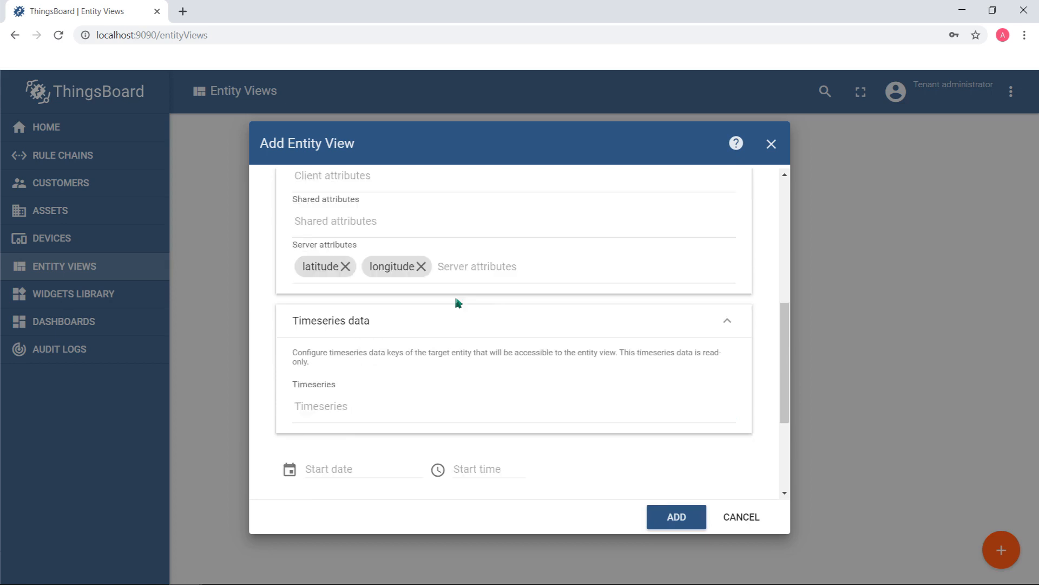
{"action": "scroll", "coordinate": [374, 322], "scroll_direction": "down", "scroll_amount": 3}
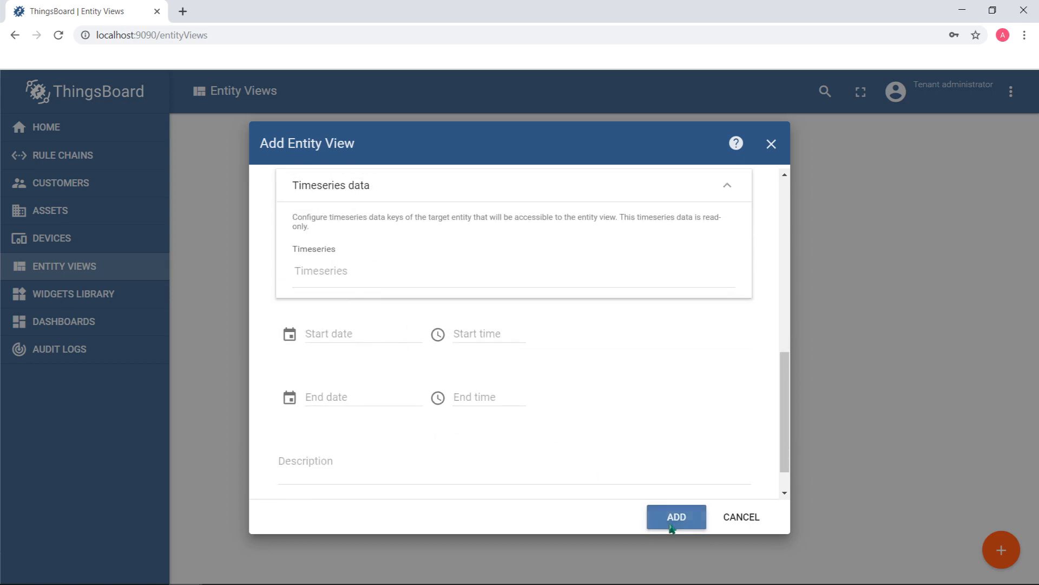
{"action": "left_click", "coordinate": [672, 525]}
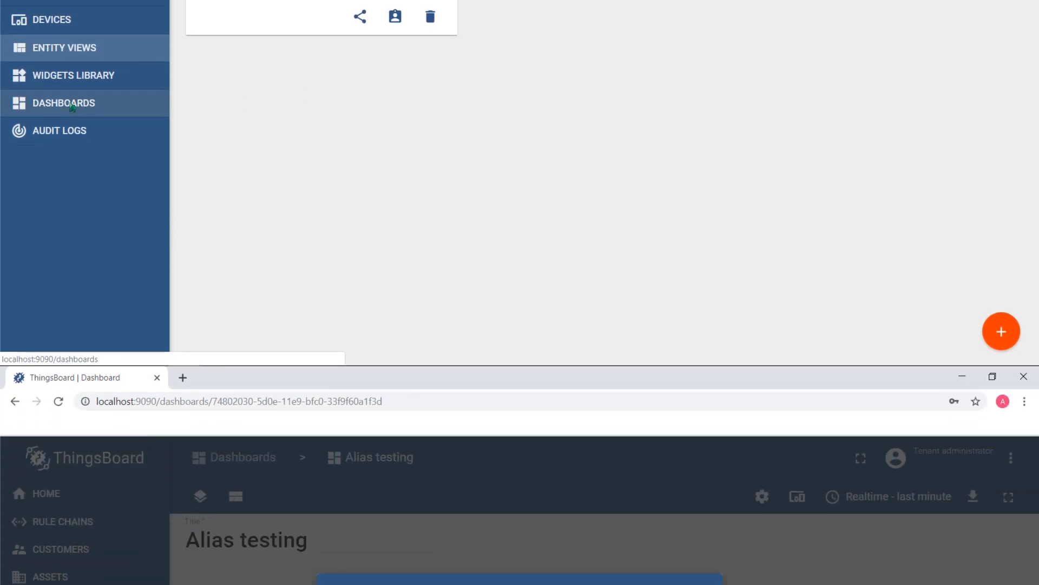
Create the "Entity view" alias with the filter type Entity View type set to Asset view, and save the entity aliases
{"action": "scroll", "coordinate": [390, 556], "scroll_direction": "down", "scroll_amount": 2}
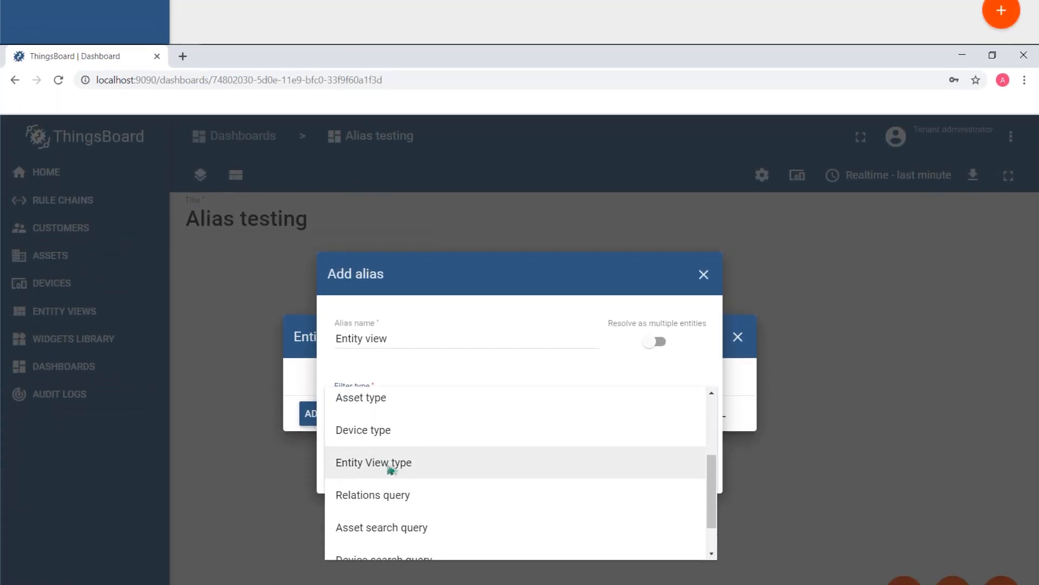
{"action": "left_click", "coordinate": [426, 418]}
{"action": "left_click", "coordinate": [404, 346]}
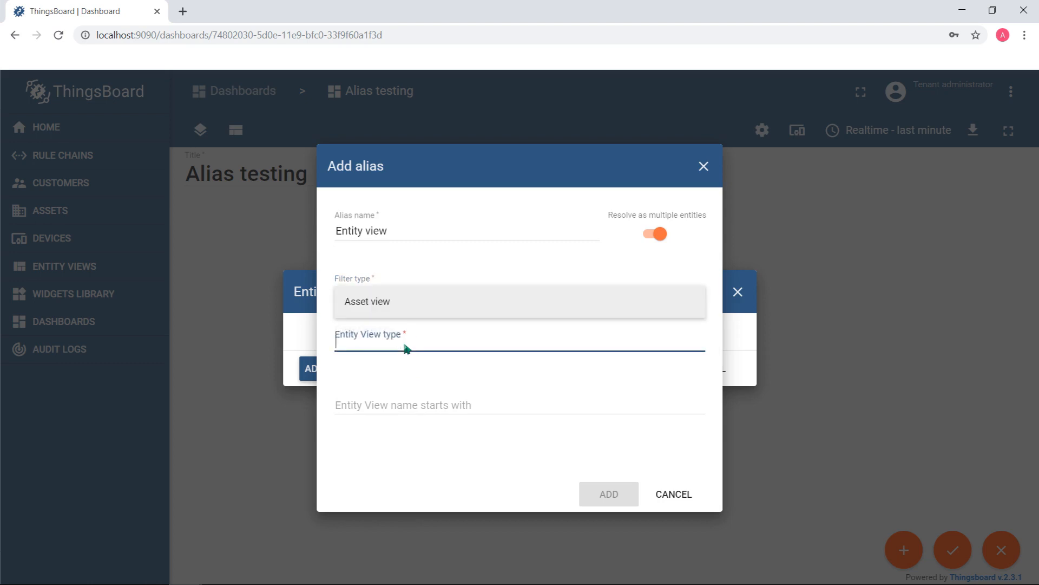
{"action": "left_click", "coordinate": [383, 306]}
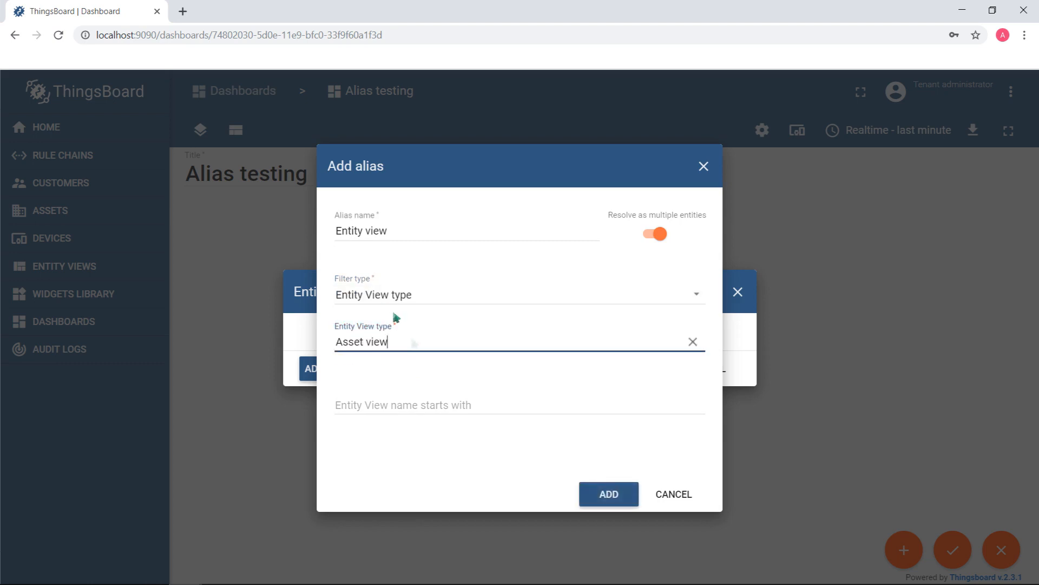
{"action": "left_click", "coordinate": [606, 493]}
{"action": "left_click", "coordinate": [652, 387]}
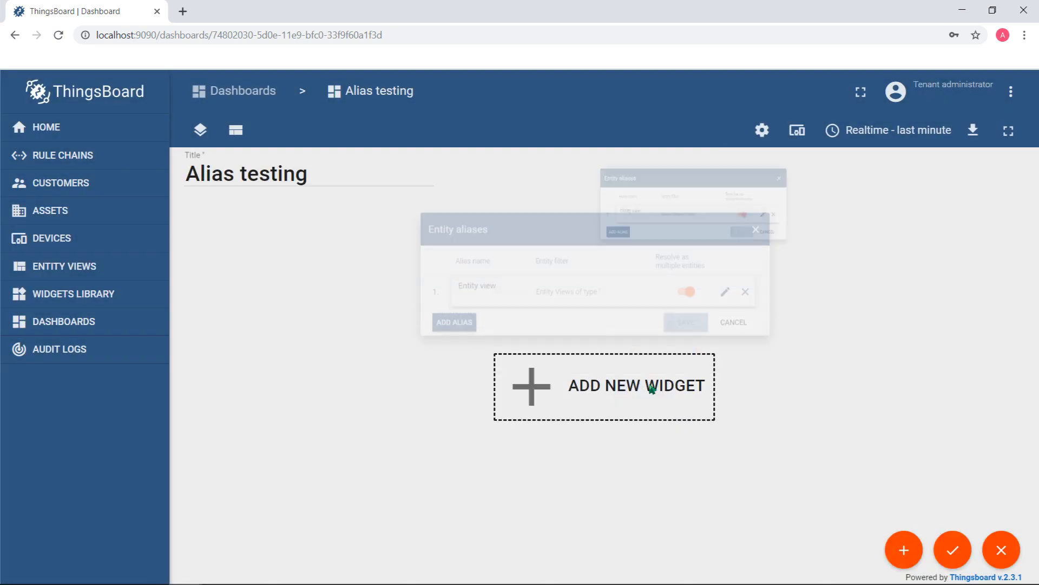
Add an OpenStreetMap widget using the Entity view alias with the attributes latitude and longitude, and enlarge it on the dashboard
{"action": "left_click", "coordinate": [629, 389]}
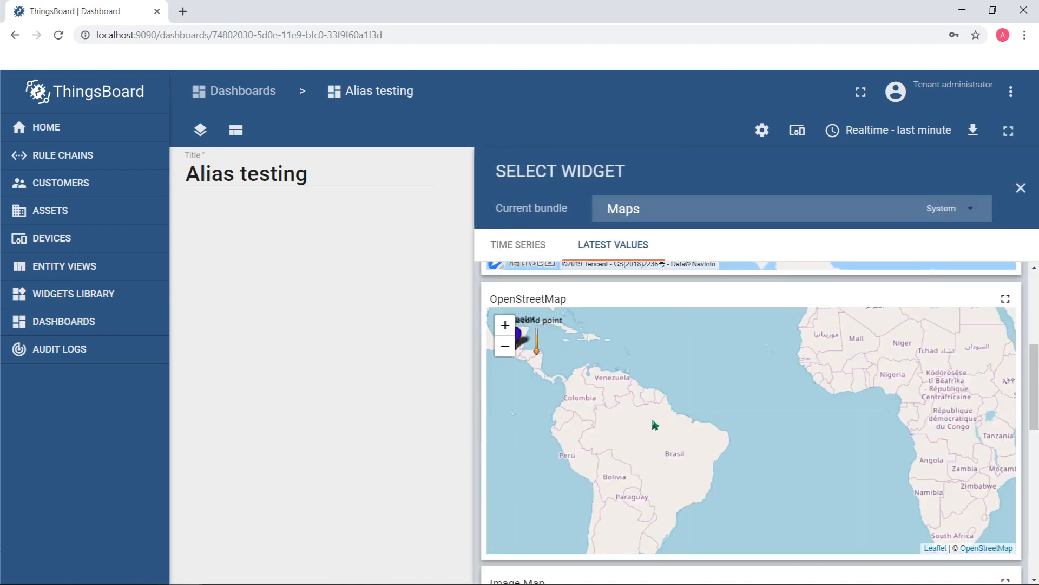
{"action": "left_click", "coordinate": [742, 440]}
{"action": "left_click", "coordinate": [278, 274]}
{"action": "left_click", "coordinate": [404, 308]}
{"action": "left_click", "coordinate": [531, 272]}
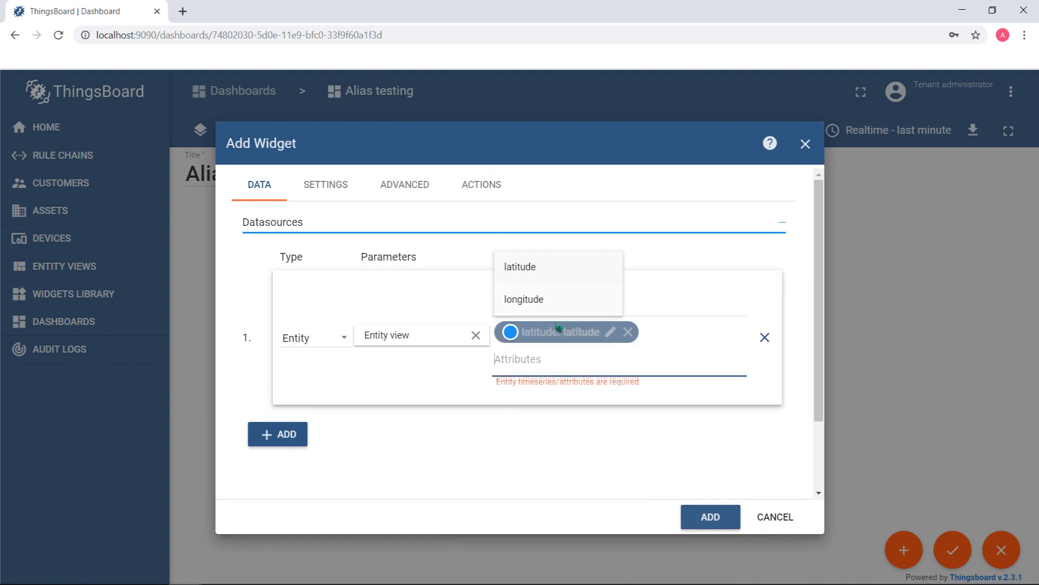
{"action": "left_click", "coordinate": [533, 300]}
{"action": "left_click", "coordinate": [581, 437]}
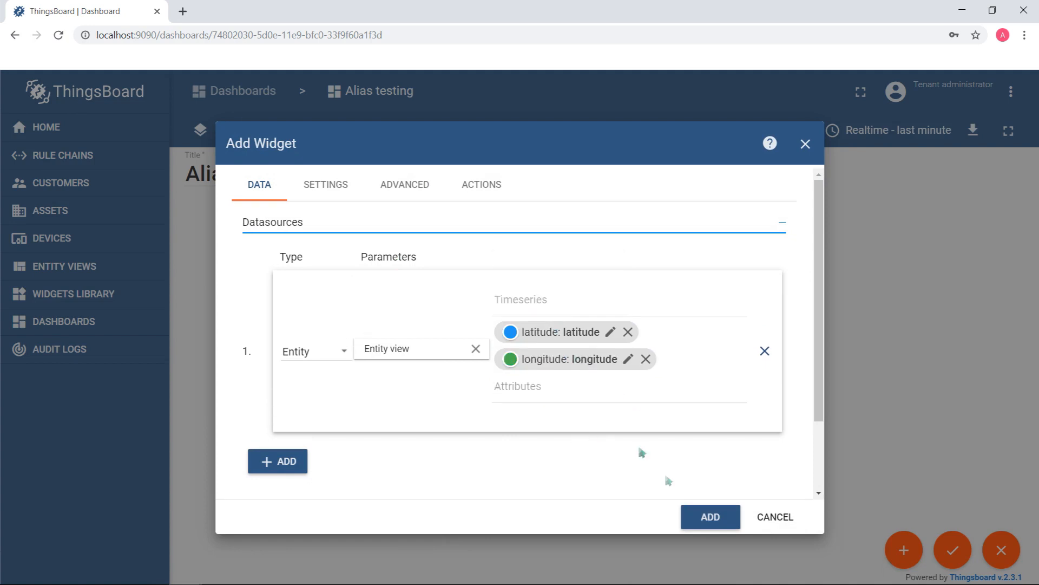
{"action": "left_click", "coordinate": [711, 517]}
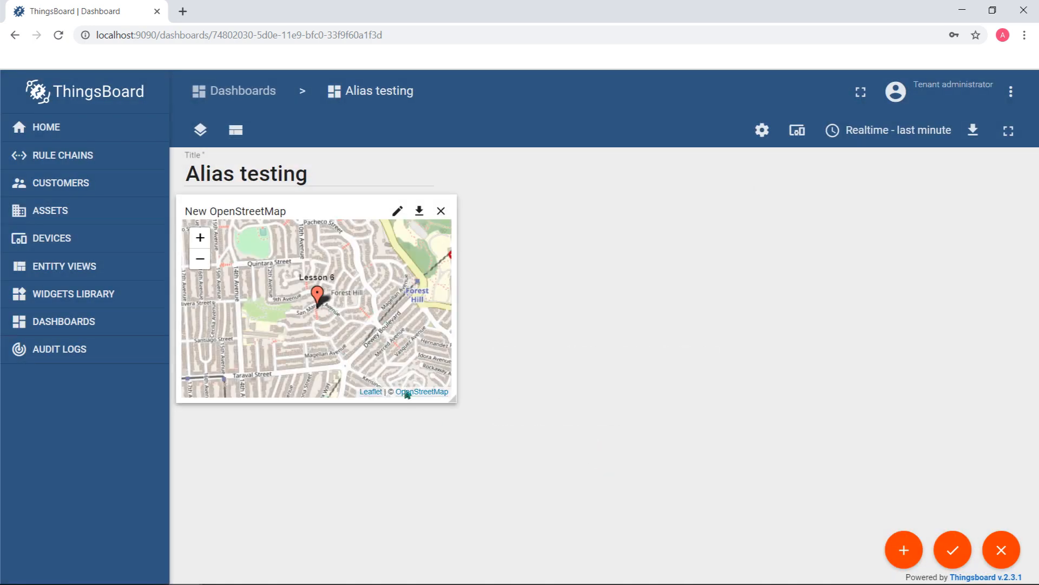
{"action": "left_click_drag", "start_coordinate": [497, 413], "coordinate": [848, 469]}
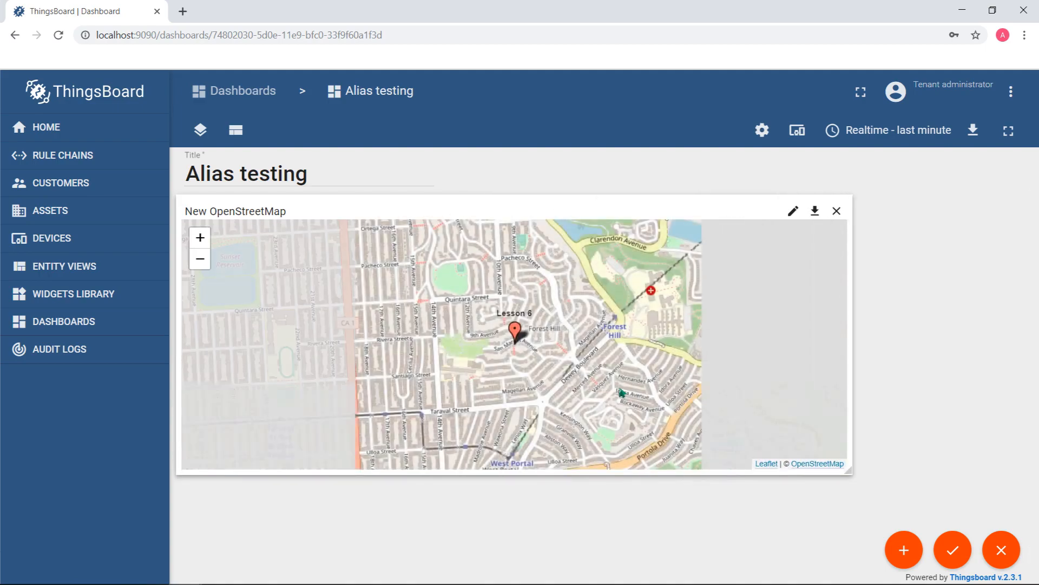
{"action": "scroll", "coordinate": [618, 391], "scroll_direction": "up", "scroll_amount": 1}
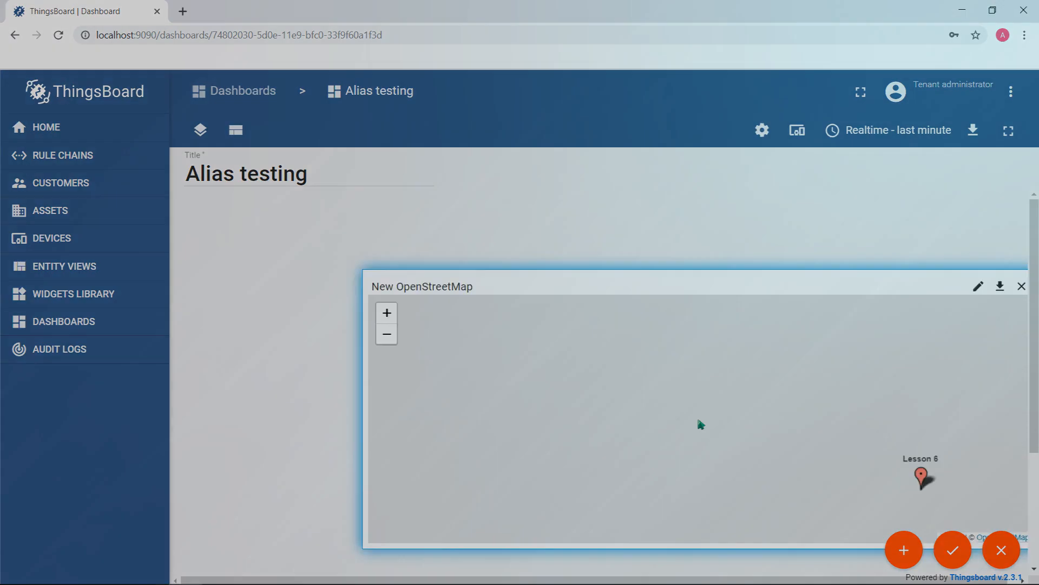